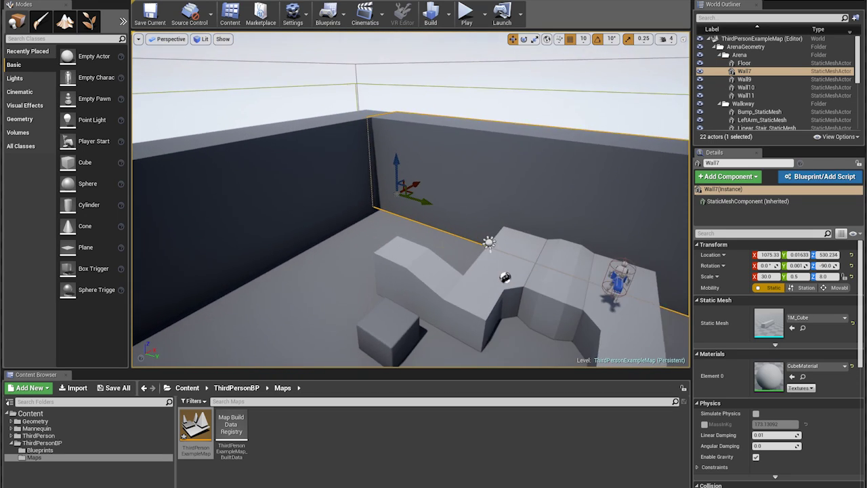
Step: Raise the selected arena wall, Wall7, straight up above the arena to a Z location of 1760.23
{"action": "left_click_drag", "start_coordinate": [389, 181], "coordinate": [387, 114]}
{"action": "mouse_move", "coordinate": [379, 215]}
{"action": "right_mouse_down"}
{"action": "mouse_move", "coordinate": [377, 190]}
{"action": "mouse_move", "coordinate": [404, 210]}
{"action": "mouse_move", "coordinate": [379, 215]}
{"action": "right_mouse_up"}
{"action": "left_click_drag", "start_coordinate": [384, 206], "coordinate": [385, 163]}
{"action": "right_click_drag", "start_coordinate": [385, 164], "coordinate": [294, 205]}
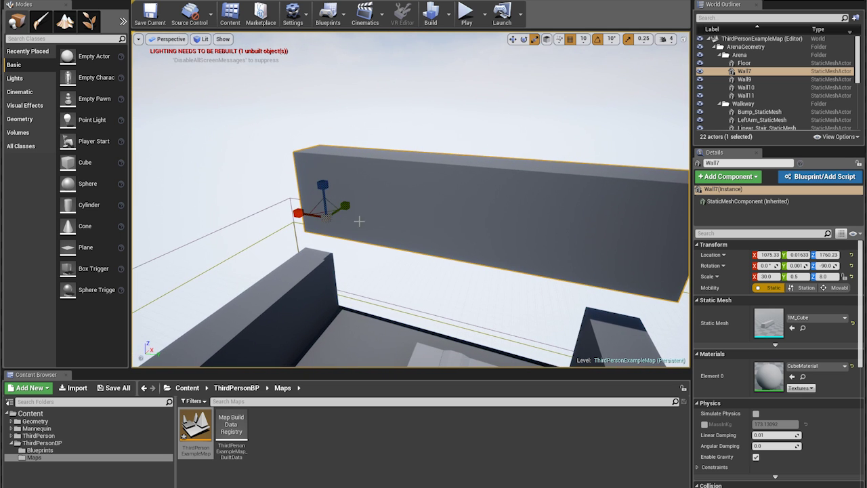
Step: Shorten the raised wall to an X scale of 11.0 and shift it to about 130 on Y
{"action": "left_click_drag", "start_coordinate": [298, 213], "coordinate": [440, 153]}
{"action": "right_click_drag", "start_coordinate": [407, 219], "coordinate": [447, 221]}
{"action": "right_click_drag", "start_coordinate": [224, 160], "coordinate": [182, 160]}
Step: Widen the Modes area, enter mesh editing and move the raised wall's near upper corner vertex horizontally
{"action": "left_click_drag", "start_coordinate": [130, 113], "coordinate": [192, 108]}
{"action": "left_click", "coordinate": [136, 21]}
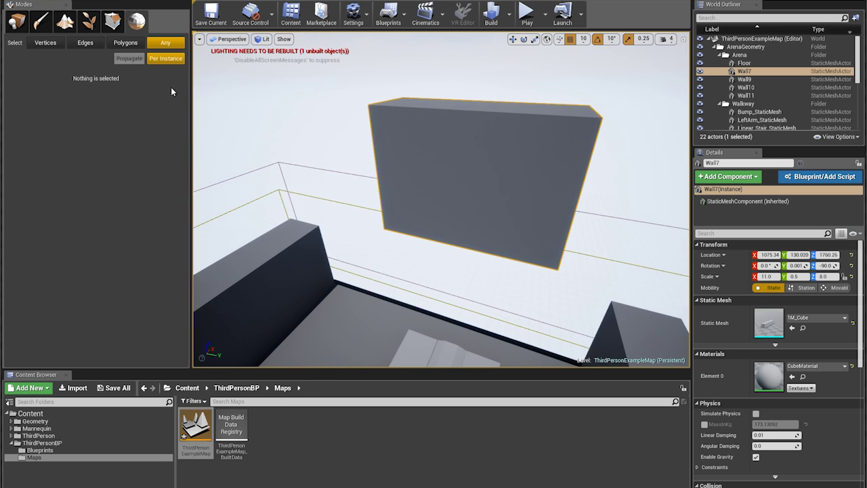
{"action": "mouse_move", "coordinate": [485, 207]}
{"action": "right_mouse_down"}
{"action": "mouse_move", "coordinate": [468, 207]}
{"action": "mouse_move", "coordinate": [485, 207]}
{"action": "right_mouse_up"}
{"action": "left_click", "coordinate": [448, 164]}
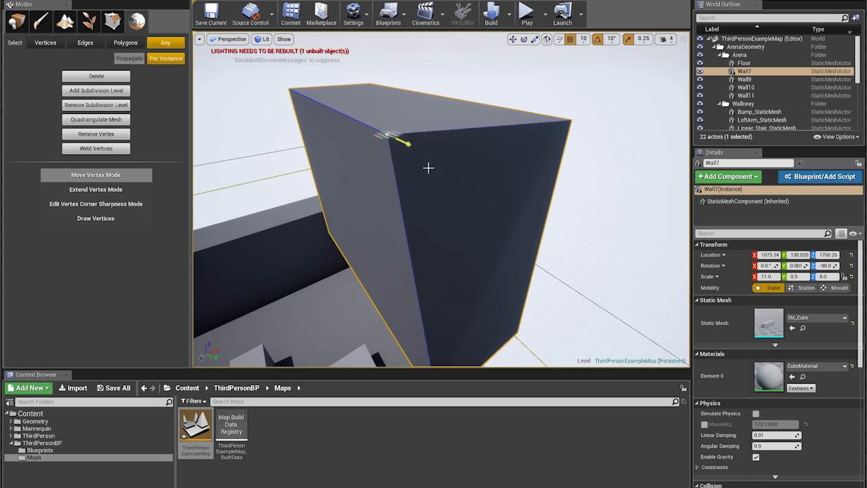
{"action": "left_click_drag", "start_coordinate": [428, 168], "coordinate": [250, 200]}
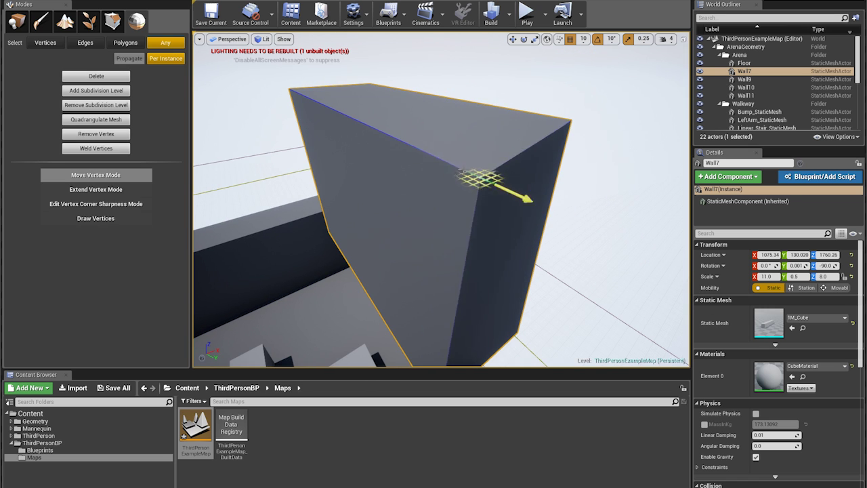
{"action": "right_click_drag", "start_coordinate": [452, 186], "coordinate": [455, 206]}
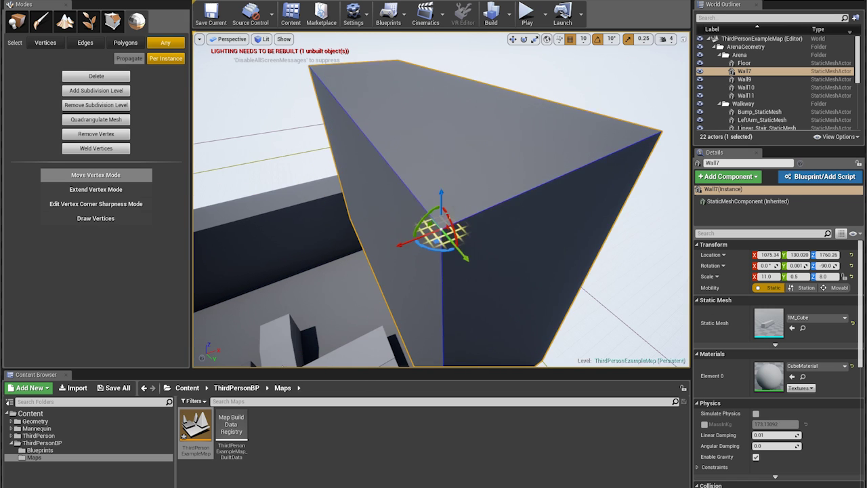
Step: Set the grid snap to 100 and move the wall's corner vertex along the vertical axis
{"action": "mouse_move", "coordinate": [459, 166]}
{"action": "right_mouse_down"}
{"action": "mouse_move", "coordinate": [459, 179]}
{"action": "mouse_move", "coordinate": [460, 167]}
{"action": "right_mouse_up"}
{"action": "key", "text": "bracketright"}
{"action": "key", "text": "bracketright"}
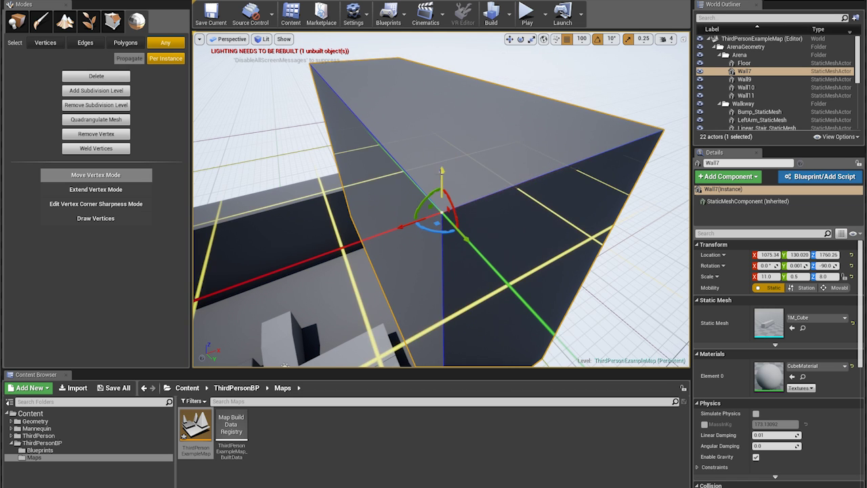
{"action": "left_click_drag", "start_coordinate": [441, 172], "coordinate": [466, 163]}
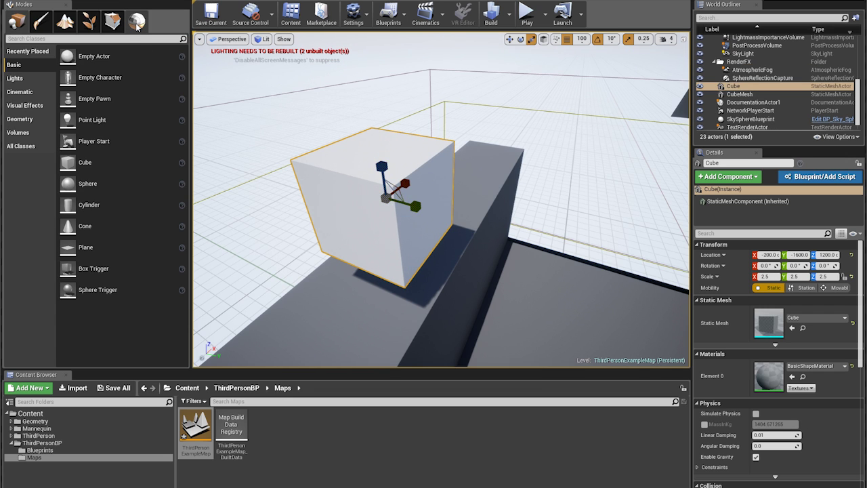
Step: Open the white cube for mesh editing with polygon selection and select a triangular polygon on its top
{"action": "left_click", "coordinate": [138, 26]}
{"action": "left_click", "coordinate": [398, 154]}
{"action": "mouse_move", "coordinate": [398, 154]}
{"action": "right_mouse_down"}
{"action": "mouse_move", "coordinate": [390, 186]}
{"action": "mouse_move", "coordinate": [400, 156]}
{"action": "right_mouse_up"}
{"action": "scroll", "coordinate": [406, 194], "scroll_direction": "up", "scroll_amount": 3}
{"action": "left_click", "coordinate": [366, 212]}
{"action": "left_click_drag", "start_coordinate": [447, 205], "coordinate": [469, 160], "text": "alt"}
{"action": "left_click", "coordinate": [443, 215]}
{"action": "left_click_drag", "start_coordinate": [456, 85], "coordinate": [470, 132]}
{"action": "key", "text": "e"}
{"action": "left_click", "coordinate": [371, 198]}
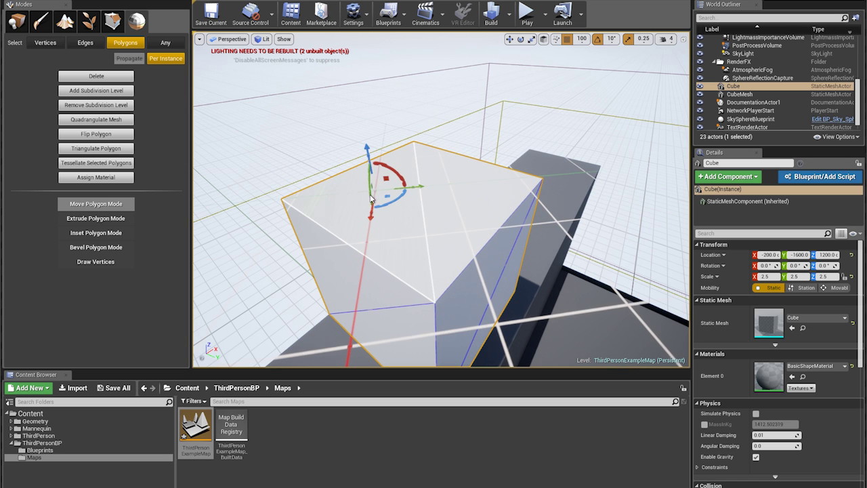
Step: Select both triangular polygons of the cube's top face and quadrangulate the cube's mesh
{"action": "left_click", "coordinate": [442, 211]}
{"action": "left_click", "coordinate": [406, 212]}
{"action": "left_click", "coordinate": [426, 219], "text": "ctrl"}
{"action": "key", "text": "alt+3"}
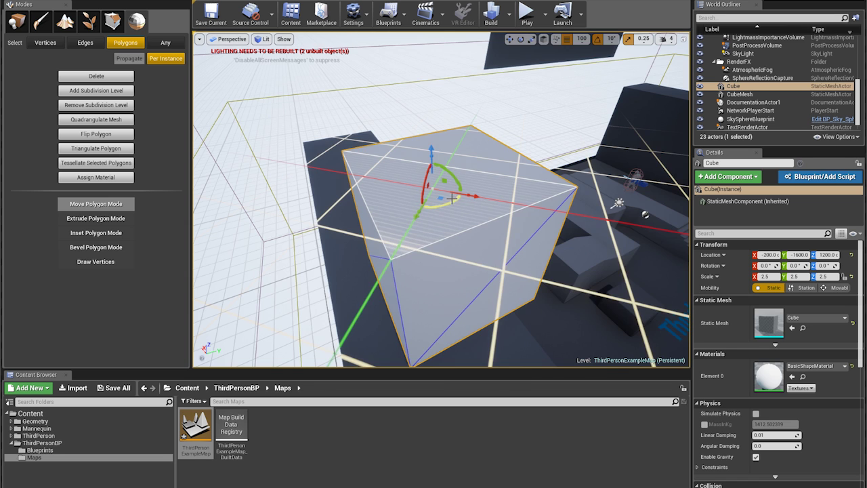
{"action": "left_click_drag", "start_coordinate": [440, 204], "coordinate": [488, 230]}
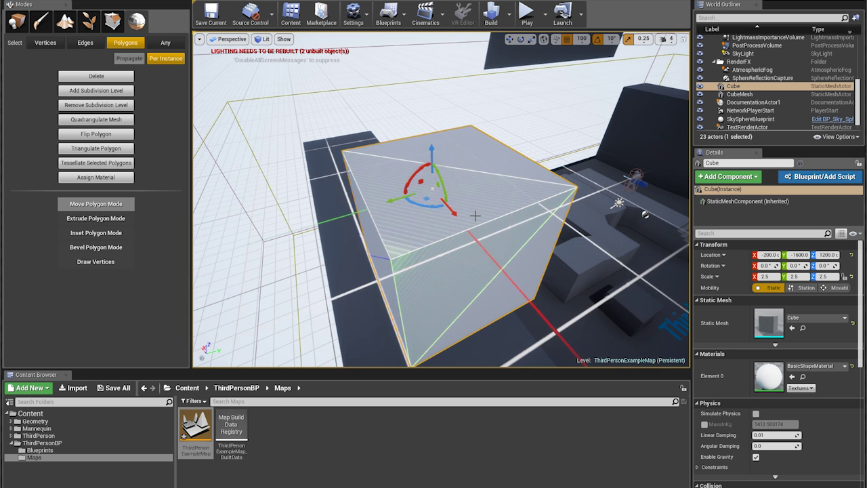
{"action": "key", "text": "ctrl+grave"}
{"action": "key", "text": "ctrl+grave"}
{"action": "key", "text": "ctrl+grave"}
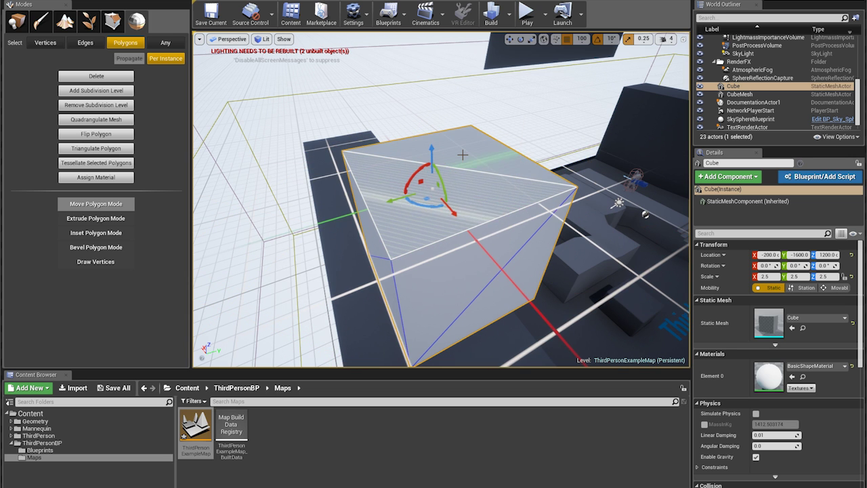
{"action": "left_click", "coordinate": [462, 154], "text": "ctrl"}
{"action": "right_click_drag", "start_coordinate": [449, 221], "coordinate": [392, 203]}
{"action": "left_click", "coordinate": [85, 123]}
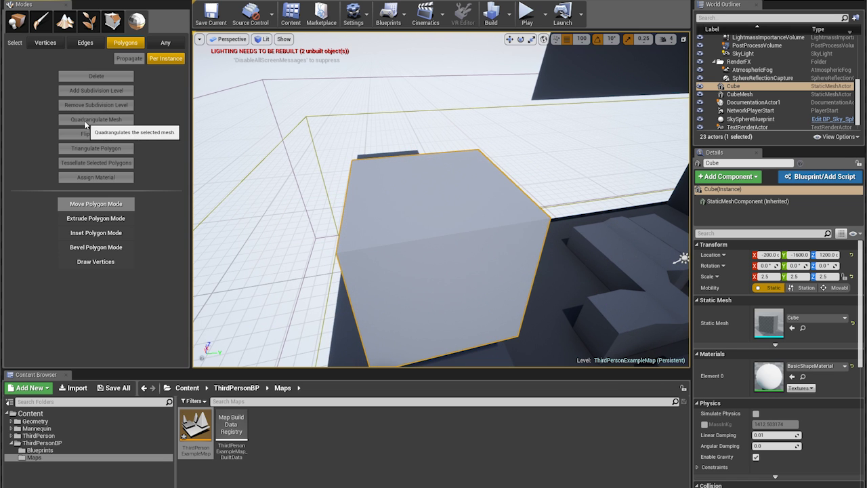
Step: Select the cube's whole top face and lower it to flatten the cube into a thin slab
{"action": "left_click", "coordinate": [402, 205]}
{"action": "left_click_drag", "start_coordinate": [428, 151], "coordinate": [460, 153]}
{"action": "right_click_drag", "start_coordinate": [460, 153], "coordinate": [498, 156]}
{"action": "left_click_drag", "start_coordinate": [443, 184], "coordinate": [330, 165], "text": "alt"}
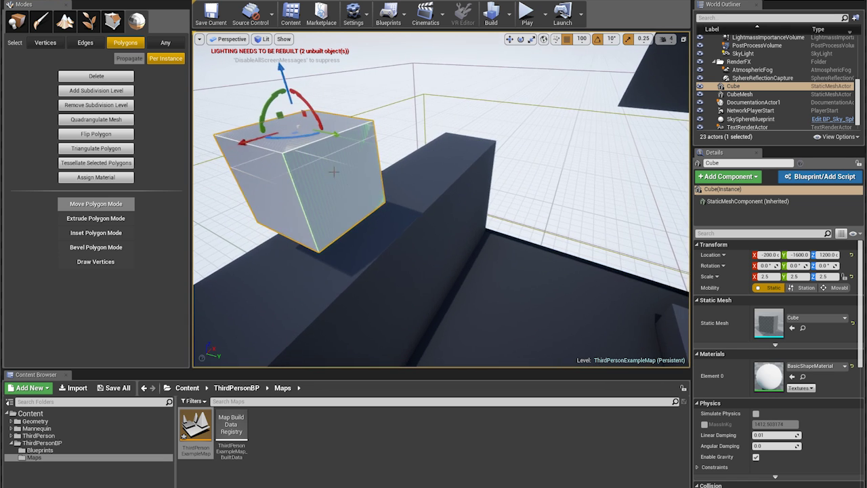
{"action": "left_click_drag", "start_coordinate": [385, 195], "coordinate": [415, 208]}
{"action": "right_click_drag", "start_coordinate": [411, 230], "coordinate": [339, 229]}
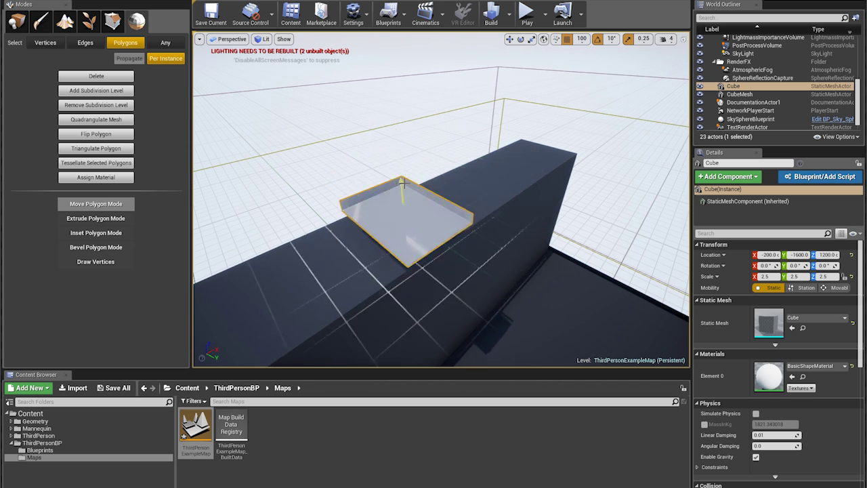
{"action": "left_click_drag", "start_coordinate": [401, 154], "coordinate": [356, 197], "text": "alt"}
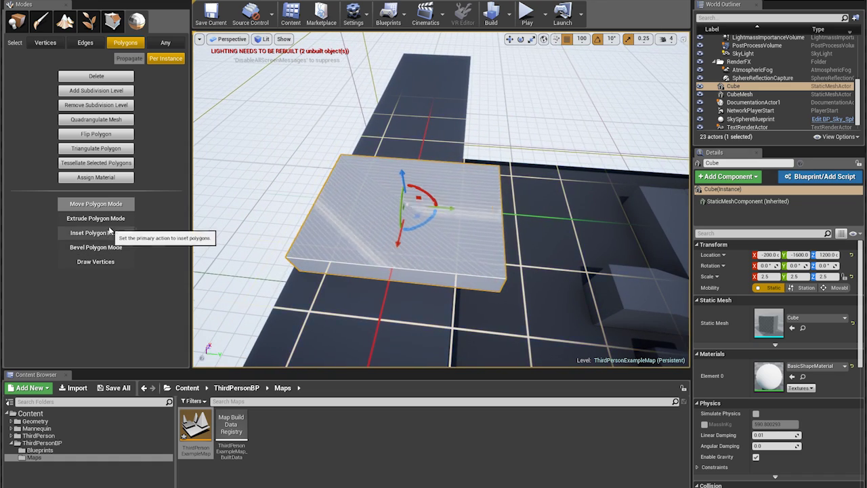
Step: Extrude the slab's top face a small distance down into the slab
{"action": "right_click_drag", "start_coordinate": [400, 281], "coordinate": [264, 229]}
{"action": "left_click", "coordinate": [436, 251]}
{"action": "left_click", "coordinate": [362, 223]}
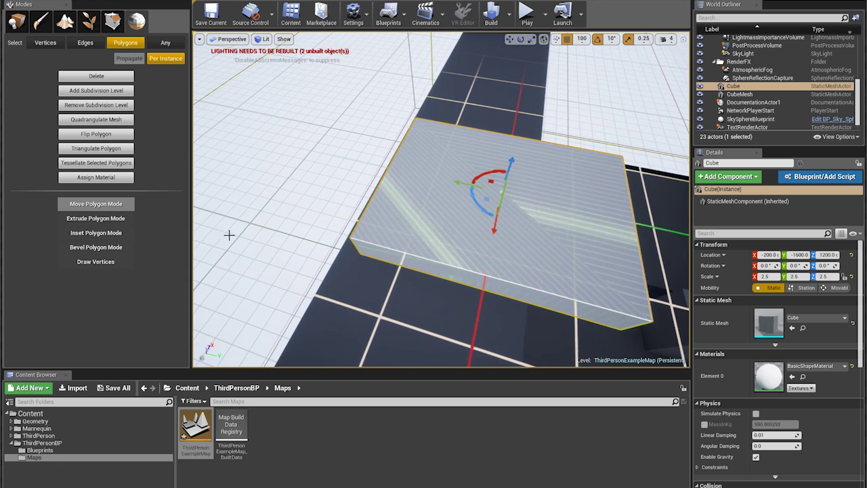
{"action": "left_click", "coordinate": [95, 224]}
{"action": "left_click_drag", "start_coordinate": [304, 224], "coordinate": [516, 193], "text": "alt"}
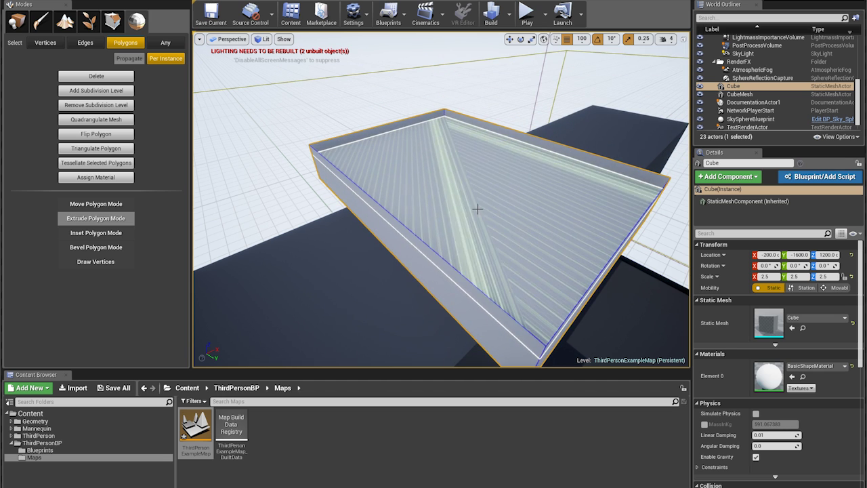
{"action": "left_click_drag", "start_coordinate": [507, 204], "coordinate": [411, 206], "text": "alt"}
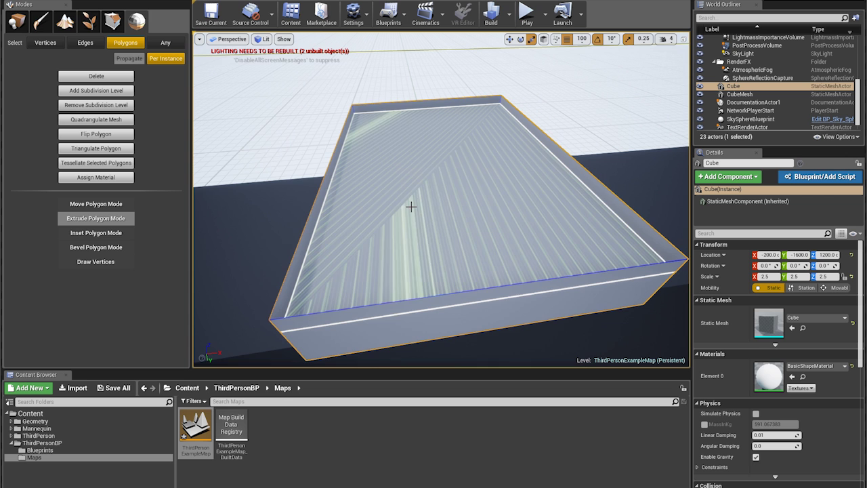
{"action": "left_click", "coordinate": [95, 219]}
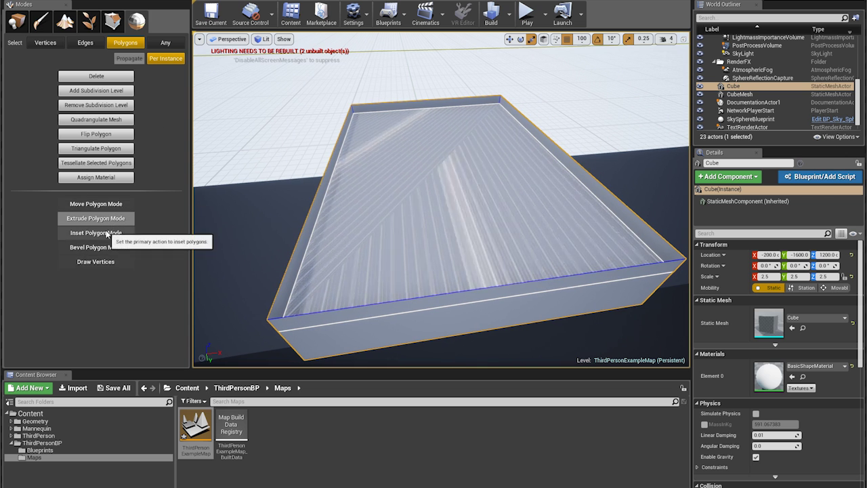
Step: Return to Move Polygon Mode and scale the recessed face inward to form a sloped border around it
{"action": "left_click", "coordinate": [109, 203]}
{"action": "left_click_drag", "start_coordinate": [485, 203], "coordinate": [417, 218], "text": "alt"}
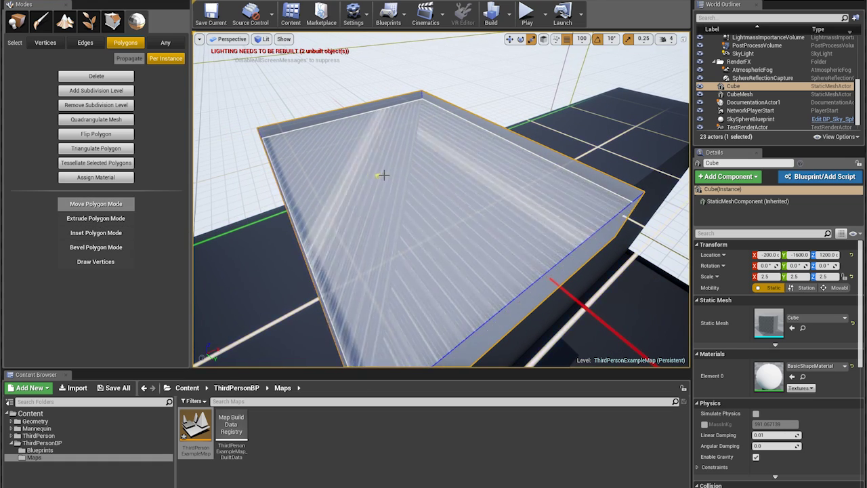
{"action": "left_click_drag", "start_coordinate": [432, 176], "coordinate": [396, 176]}
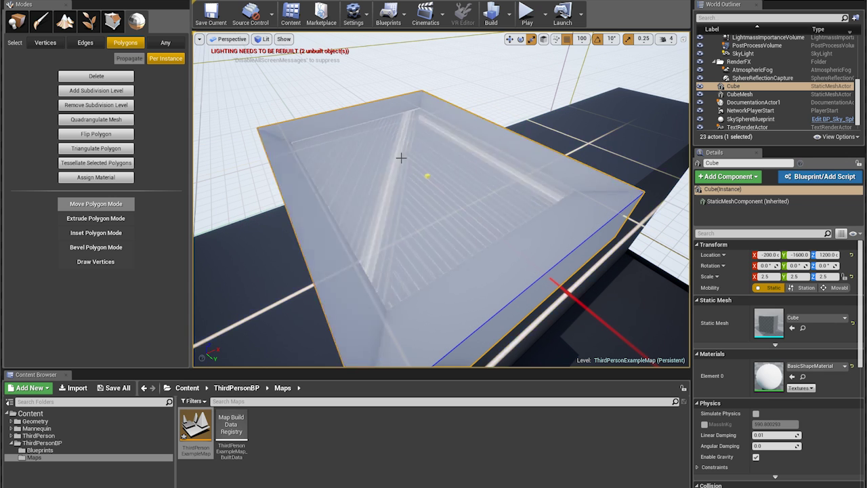
{"action": "right_click_drag", "start_coordinate": [398, 155], "coordinate": [454, 143]}
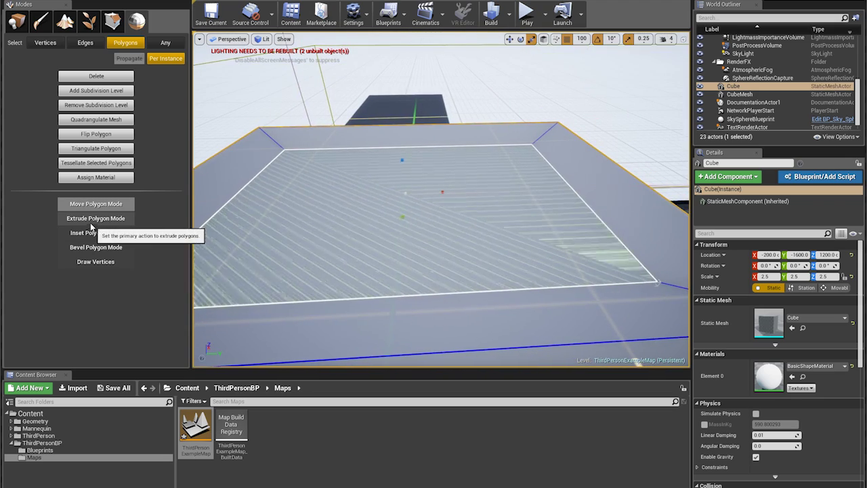
Step: Extrude the inner face of the slab slightly upward with Extrude Polygon Mode
{"action": "left_click", "coordinate": [96, 218]}
{"action": "scroll", "coordinate": [381, 238], "scroll_direction": "up", "scroll_amount": 2}
{"action": "right_click_drag", "start_coordinate": [449, 198], "coordinate": [542, 231]}
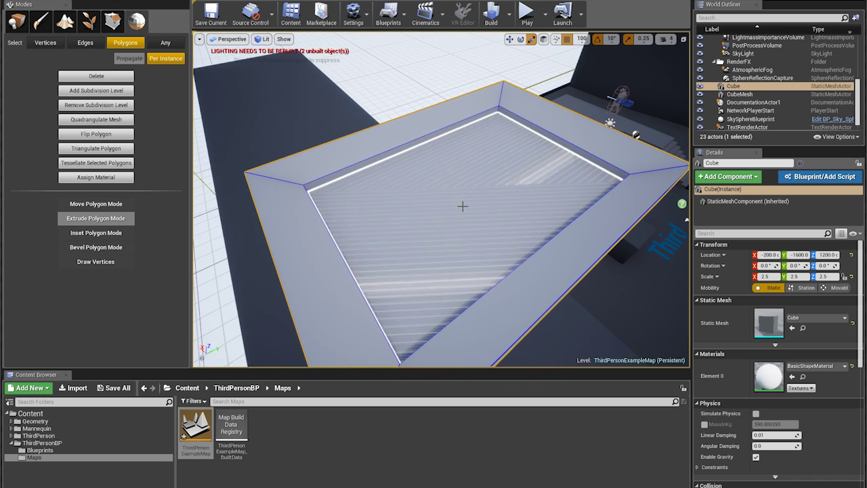
{"action": "left_click_drag", "start_coordinate": [466, 181], "coordinate": [465, 176]}
{"action": "right_click_drag", "start_coordinate": [466, 176], "coordinate": [395, 158]}
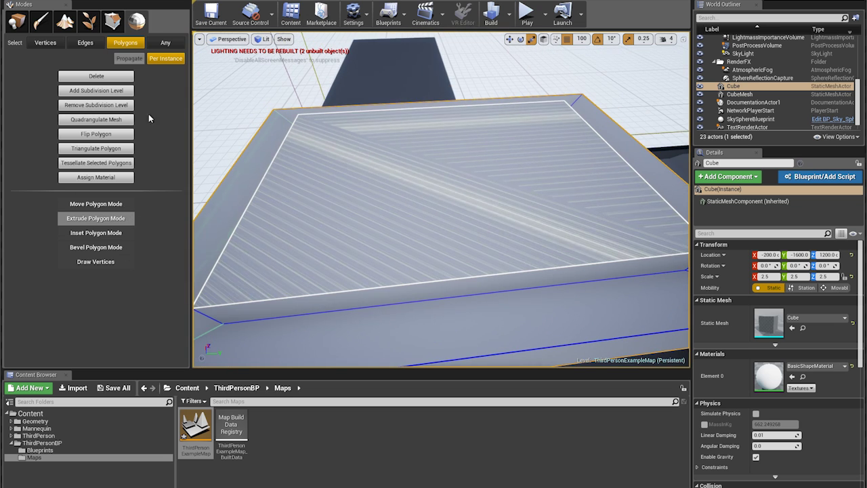
Step: Scale the raised inner face inward using Move Polygon Mode
{"action": "left_click", "coordinate": [98, 208]}
{"action": "right_click_drag", "start_coordinate": [433, 187], "coordinate": [421, 180]}
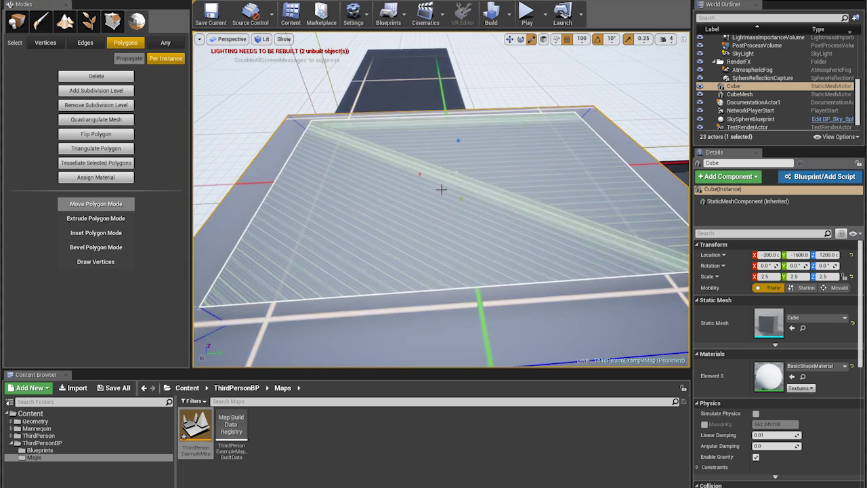
{"action": "left_click_drag", "start_coordinate": [459, 186], "coordinate": [495, 199], "text": "alt"}
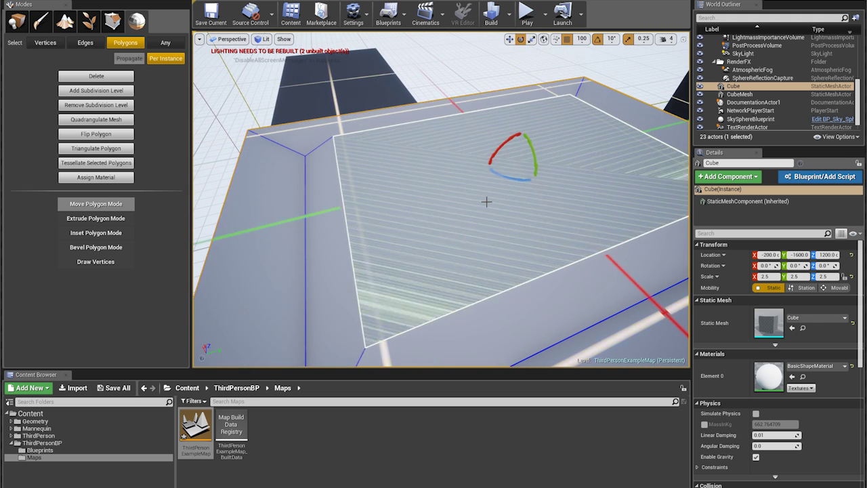
Step: Extrude the reduced inner face upward into a tall block on the slab
{"action": "left_click_drag", "start_coordinate": [487, 217], "coordinate": [485, 195], "text": "alt"}
{"action": "left_click", "coordinate": [96, 218]}
{"action": "right_click_drag", "start_coordinate": [472, 173], "coordinate": [472, 141]}
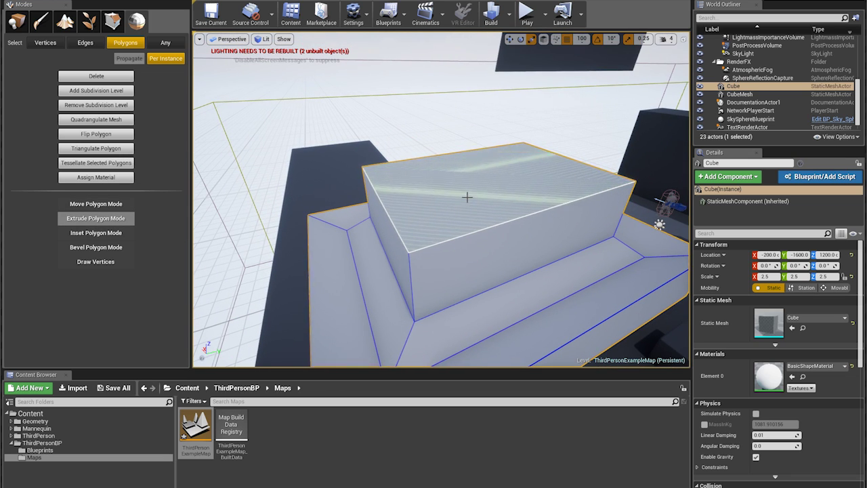
Step: Switch to Move Polygon Mode and scale the block's top face inward to form a tapered upper tier
{"action": "left_click", "coordinate": [128, 209]}
{"action": "right_click_drag", "start_coordinate": [487, 180], "coordinate": [488, 194]}
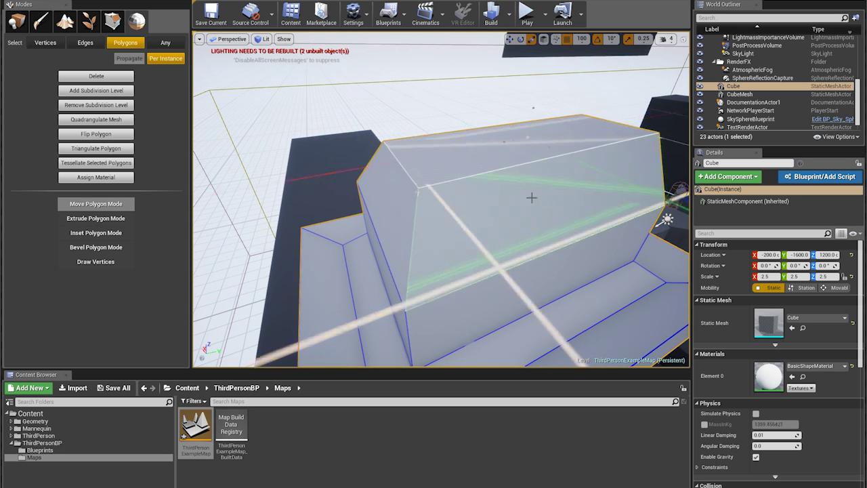
{"action": "left_click_drag", "start_coordinate": [521, 202], "coordinate": [611, 192], "text": "alt"}
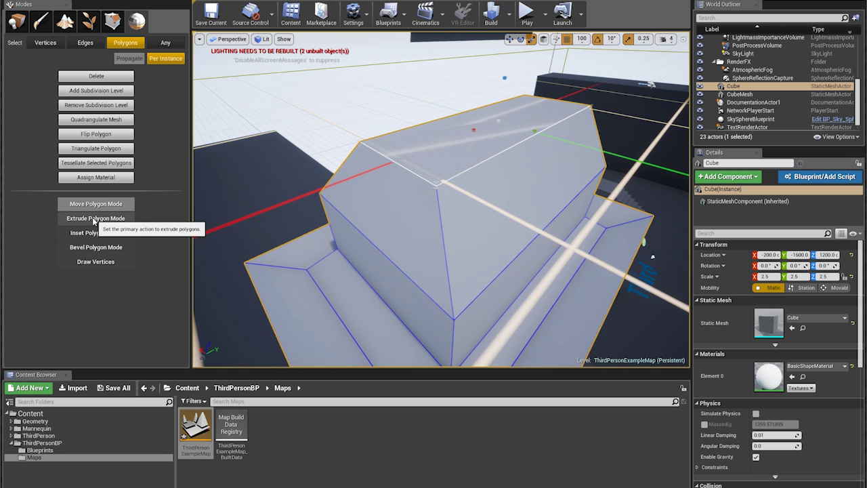
Step: Extrude the narrowed top face upward to add another tier on top of the tapered one
{"action": "left_click", "coordinate": [94, 219]}
{"action": "left_click_drag", "start_coordinate": [459, 195], "coordinate": [447, 245], "text": "alt"}
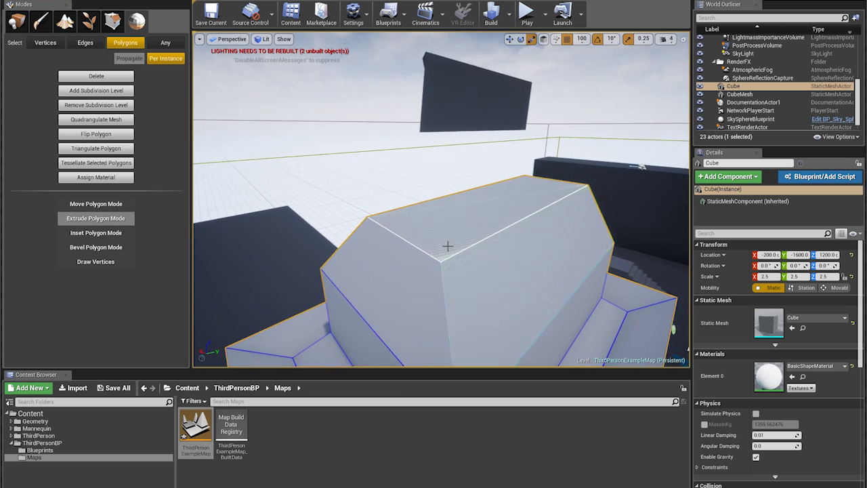
{"action": "left_click_drag", "start_coordinate": [462, 138], "coordinate": [408, 202], "text": "alt"}
{"action": "right_click_drag", "start_coordinate": [396, 204], "coordinate": [394, 204]}
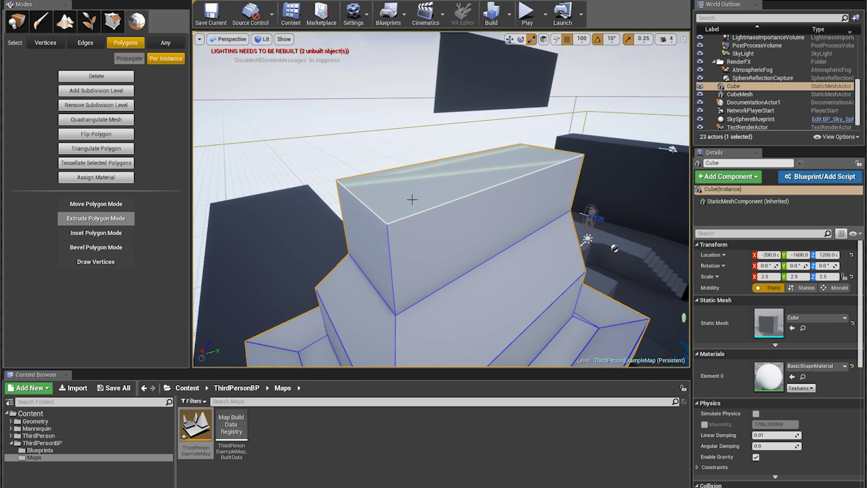
{"action": "left_click_drag", "start_coordinate": [412, 199], "coordinate": [198, 325], "text": "alt"}
{"action": "left_click_drag", "start_coordinate": [416, 229], "coordinate": [447, 254], "text": "alt"}
{"action": "right_click_drag", "start_coordinate": [439, 183], "coordinate": [230, 190]}
{"action": "left_click_drag", "start_coordinate": [438, 184], "coordinate": [383, 155], "text": "alt"}
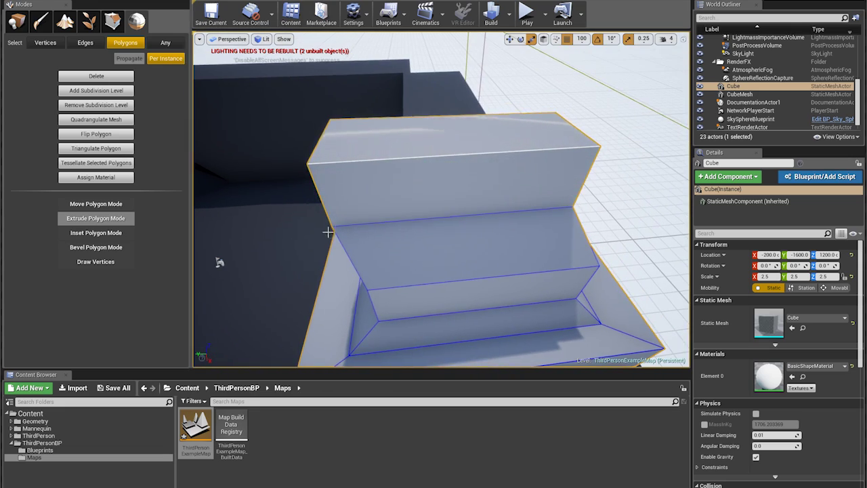
Step: Return to Move Polygon Mode and select individual faces on the sides of the stepped block
{"action": "left_click", "coordinate": [93, 208]}
{"action": "left_click", "coordinate": [401, 209]}
{"action": "right_click_drag", "start_coordinate": [396, 230], "coordinate": [467, 237]}
{"action": "left_click_drag", "start_coordinate": [395, 229], "coordinate": [306, 142], "text": "alt"}
{"action": "left_click_drag", "start_coordinate": [308, 112], "coordinate": [365, 122], "text": "alt"}
{"action": "left_click", "coordinate": [379, 129]}
Step: Allow selection of any element type, activate the translate tool and select the lower tier's vertical end face
{"action": "key", "text": "4"}
{"action": "left_click_drag", "start_coordinate": [291, 169], "coordinate": [365, 202], "text": "alt"}
{"action": "left_click", "coordinate": [365, 202]}
{"action": "left_click", "coordinate": [447, 144]}
{"action": "left_click_drag", "start_coordinate": [457, 235], "coordinate": [425, 151], "text": "alt"}
{"action": "key", "text": "w"}
{"action": "right_click_drag", "start_coordinate": [387, 170], "coordinate": [369, 139]}
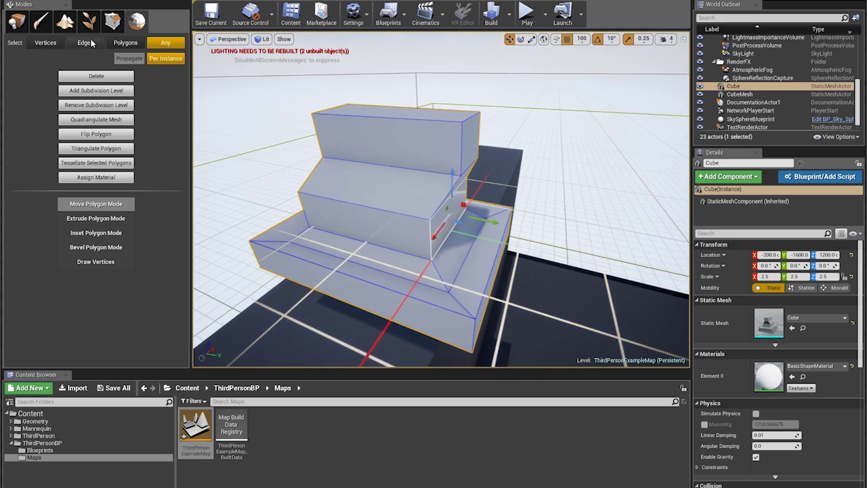
Step: Try moving the stepped block's top-tier faces and undo the move
{"action": "right_click_drag", "start_coordinate": [338, 192], "coordinate": [352, 196]}
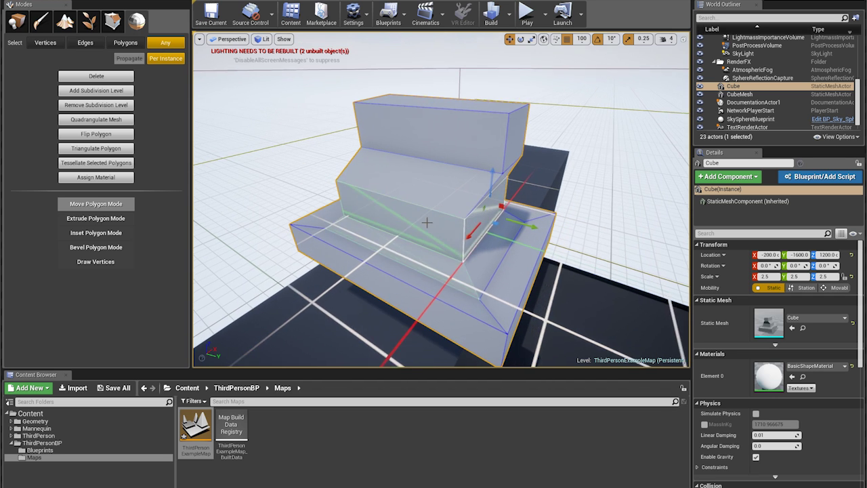
{"action": "left_click", "coordinate": [431, 168]}
{"action": "right_click_drag", "start_coordinate": [468, 143], "coordinate": [474, 146]}
{"action": "left_click", "coordinate": [474, 147]}
{"action": "left_click_drag", "start_coordinate": [474, 146], "coordinate": [529, 163], "text": "alt"}
{"action": "left_click", "coordinate": [472, 176]}
{"action": "left_click_drag", "start_coordinate": [468, 180], "coordinate": [448, 225], "text": "alt"}
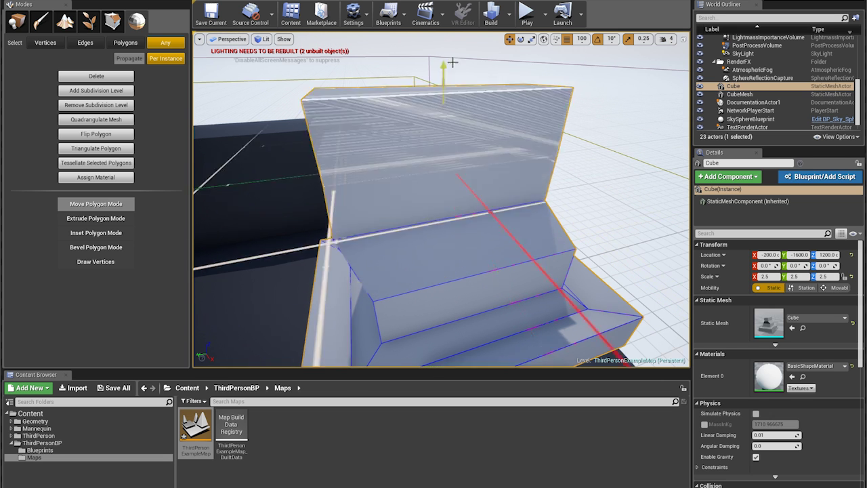
{"action": "key", "text": "ctrl+z"}
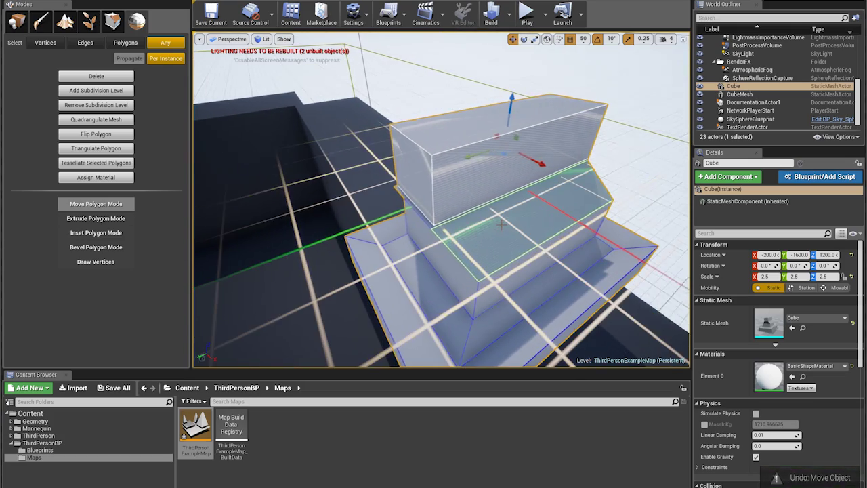
Step: Select the vertical end face of the block's lower tier and tessellate it repeatedly into a fine grid of polygons
{"action": "left_click_drag", "start_coordinate": [516, 161], "coordinate": [435, 253], "text": "alt"}
{"action": "key", "text": "alt+3"}
{"action": "key", "text": "alt+4"}
{"action": "left_click_drag", "start_coordinate": [494, 231], "coordinate": [441, 222], "text": "alt"}
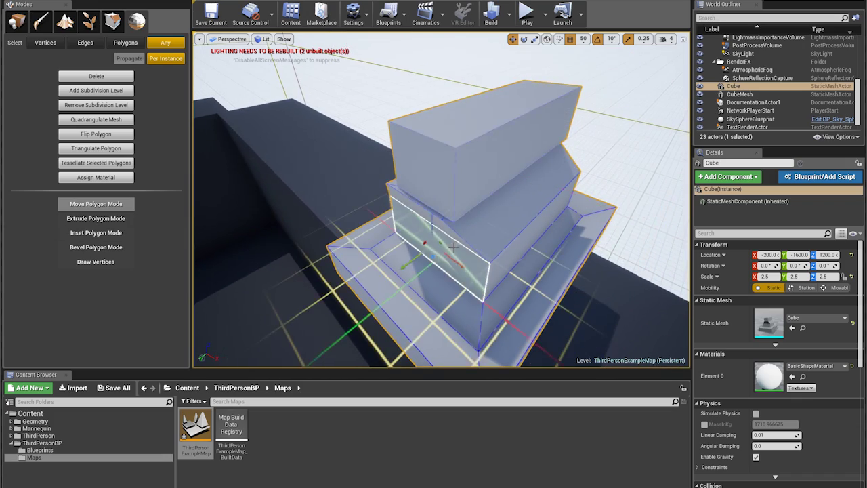
{"action": "right_click_drag", "start_coordinate": [452, 248], "coordinate": [423, 220]}
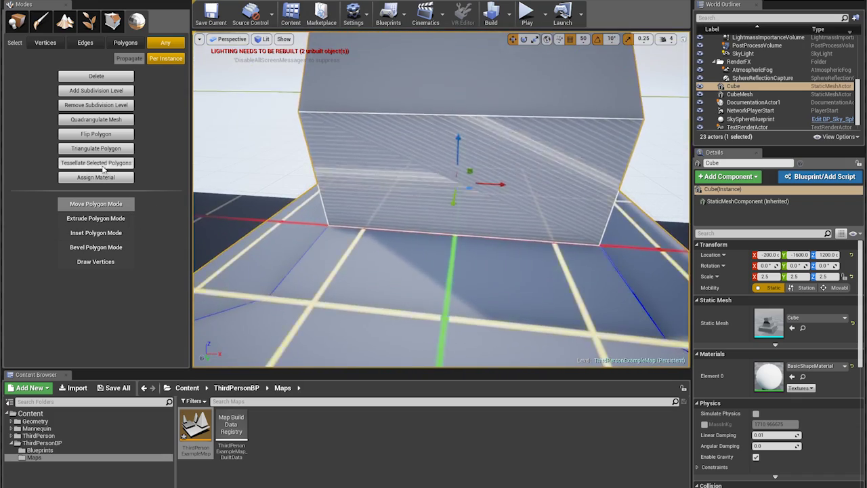
{"action": "left_click", "coordinate": [103, 166]}
{"action": "right_click_drag", "start_coordinate": [339, 260], "coordinate": [348, 261]}
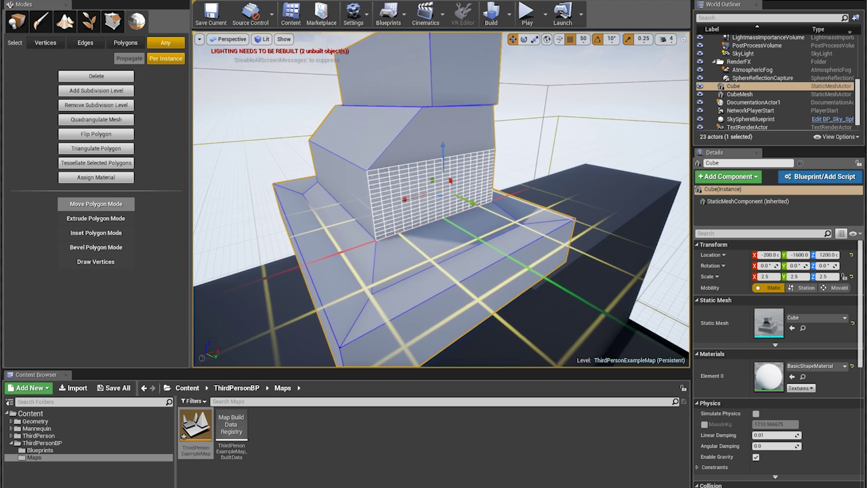
Step: Select the arena's perimeter wall Wall11 and the adjoining Wall9 for mesh editing
{"action": "right_click_drag", "start_coordinate": [348, 260], "coordinate": [474, 268]}
{"action": "right_click_drag", "start_coordinate": [268, 88], "coordinate": [203, 88]}
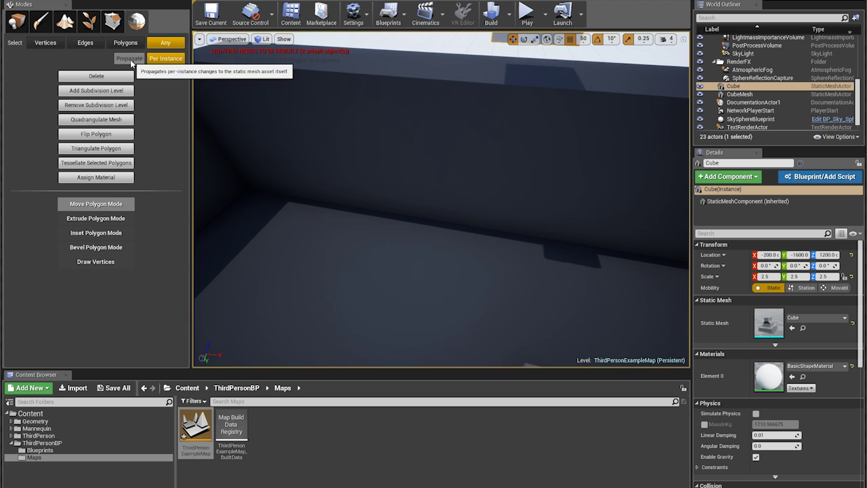
{"action": "right_click_drag", "start_coordinate": [306, 195], "coordinate": [230, 217]}
{"action": "left_click", "coordinate": [306, 195]}
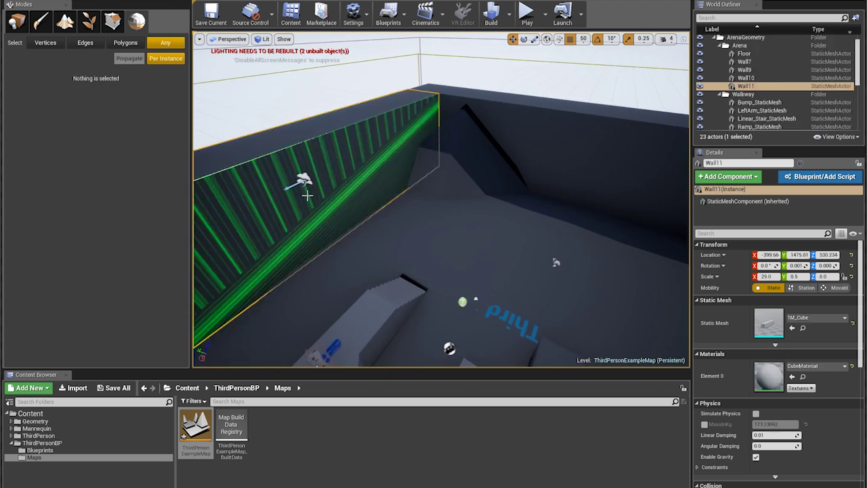
{"action": "left_click_drag", "start_coordinate": [307, 195], "coordinate": [306, 196], "text": "alt"}
{"action": "right_click_drag", "start_coordinate": [467, 219], "coordinate": [562, 227]}
{"action": "left_click", "coordinate": [505, 106]}
{"action": "right_click_drag", "start_coordinate": [505, 107], "coordinate": [582, 112]}
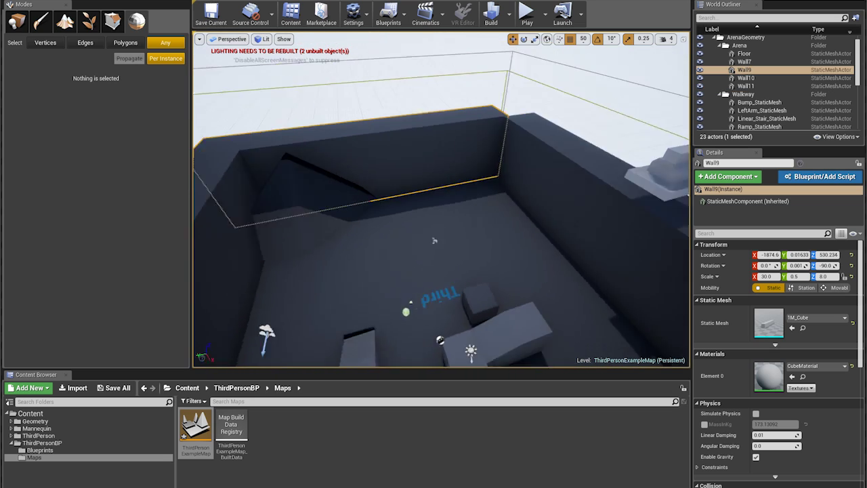
Step: Turn off per-instance editing and move a vertex on Wall9's top edge to reshape the shared wall mesh
{"action": "right_click_drag", "start_coordinate": [562, 153], "coordinate": [507, 151]}
{"action": "right_click_drag", "start_coordinate": [290, 300], "coordinate": [374, 298]}
{"action": "right_click_drag", "start_coordinate": [443, 205], "coordinate": [436, 178]}
{"action": "left_click", "coordinate": [374, 160]}
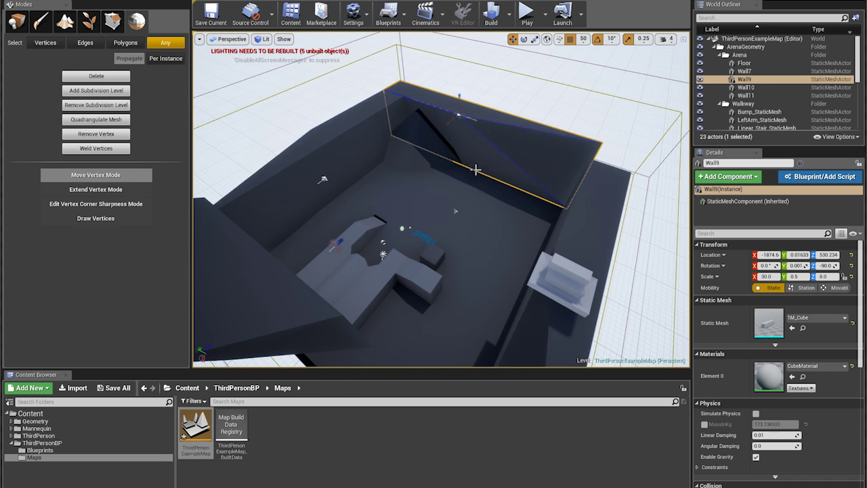
{"action": "right_click_drag", "start_coordinate": [474, 172], "coordinate": [474, 135]}
Step: Restrict selection to polygons and move Wall9's inner face outward along its normal to thicken the wall
{"action": "left_click", "coordinate": [125, 42]}
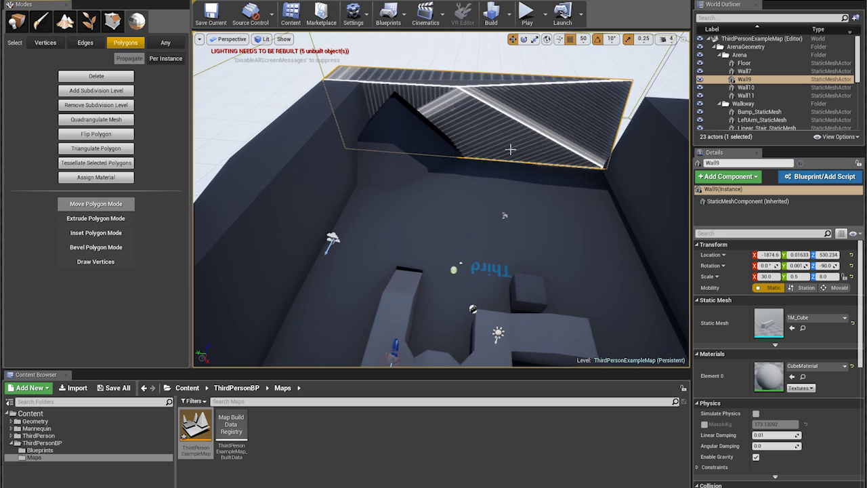
{"action": "left_click", "coordinate": [467, 139]}
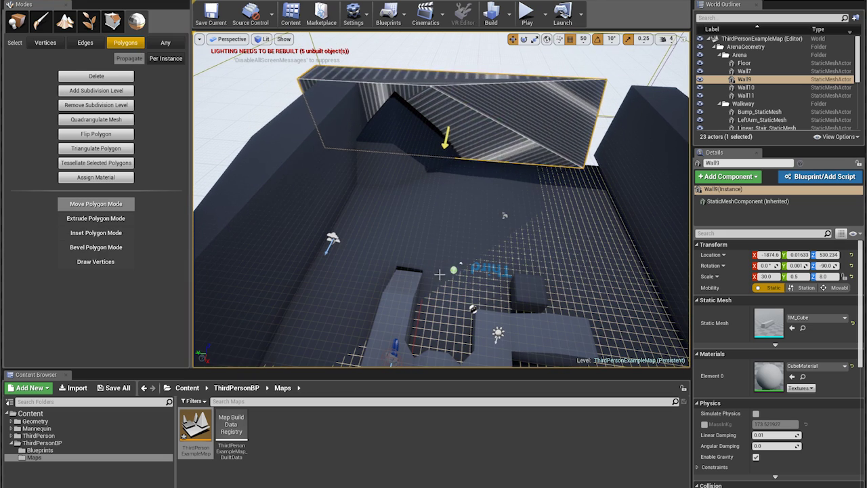
{"action": "left_click_drag", "start_coordinate": [439, 120], "coordinate": [435, 172], "text": "alt"}
Step: Select triangular polygons of the arena's Floor mesh one at a time and move them with the translate gizmo
{"action": "right_click_drag", "start_coordinate": [437, 169], "coordinate": [508, 173]}
{"action": "left_click", "coordinate": [425, 239]}
{"action": "left_click", "coordinate": [427, 256]}
{"action": "left_click_drag", "start_coordinate": [427, 256], "coordinate": [449, 197], "text": "alt"}
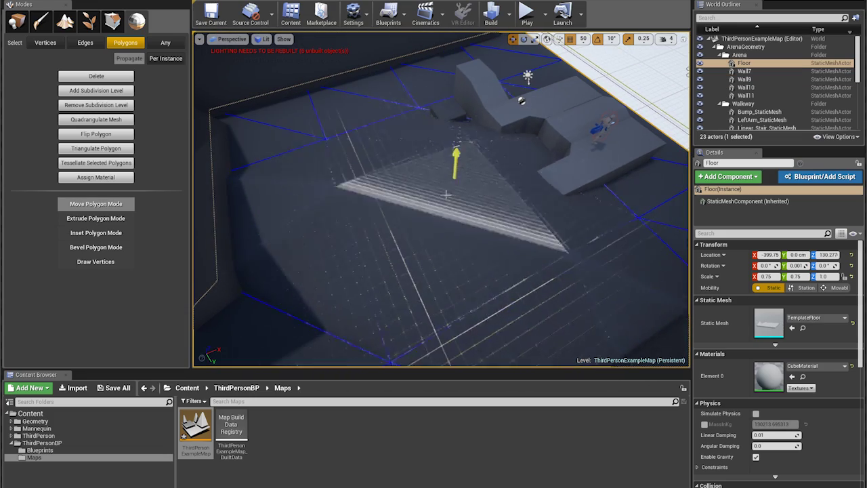
{"action": "left_click", "coordinate": [352, 113]}
{"action": "mouse_move", "coordinate": [352, 113]}
{"action": "left_mouse_down", "text": "alt"}
{"action": "mouse_move", "coordinate": [525, 177]}
{"action": "mouse_move", "coordinate": [494, 169]}
{"action": "mouse_move", "coordinate": [448, 184]}
{"action": "left_mouse_up", "text": "alt"}
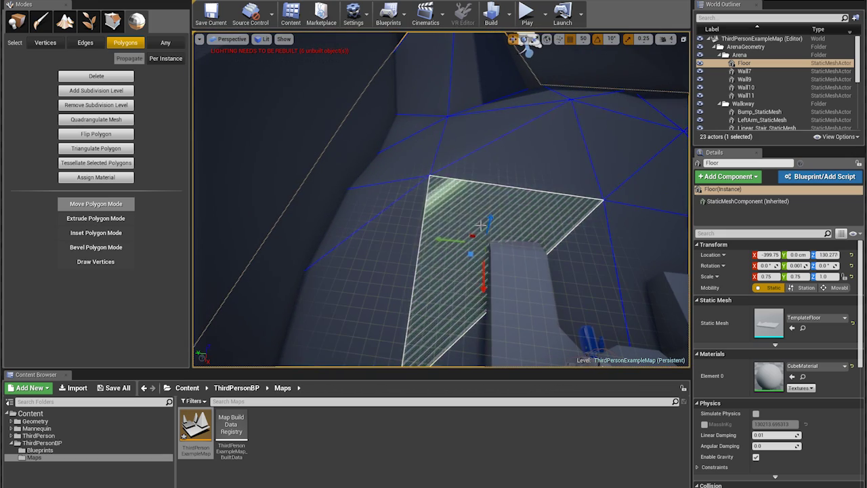
{"action": "left_click_drag", "start_coordinate": [491, 259], "coordinate": [485, 289]}
Step: Select and move further polygons across the arena floor to shape it into uneven terrain
{"action": "left_click_drag", "start_coordinate": [399, 263], "coordinate": [518, 248], "text": "alt"}
{"action": "left_click", "coordinate": [301, 203]}
{"action": "left_click_drag", "start_coordinate": [319, 180], "coordinate": [352, 163], "text": "alt"}
{"action": "left_click", "coordinate": [393, 258]}
{"action": "left_click_drag", "start_coordinate": [393, 258], "coordinate": [487, 233], "text": "alt"}
{"action": "left_click_drag", "start_coordinate": [435, 235], "coordinate": [407, 233], "text": "alt"}
{"action": "left_click", "coordinate": [407, 236]}
{"action": "left_click", "coordinate": [435, 310]}
{"action": "left_click", "coordinate": [573, 300]}
{"action": "left_click", "coordinate": [594, 229]}
{"action": "left_click", "coordinate": [581, 190]}
{"action": "left_click_drag", "start_coordinate": [539, 287], "coordinate": [508, 261], "text": "alt"}
{"action": "left_click", "coordinate": [338, 177]}
{"action": "left_click", "coordinate": [448, 251]}
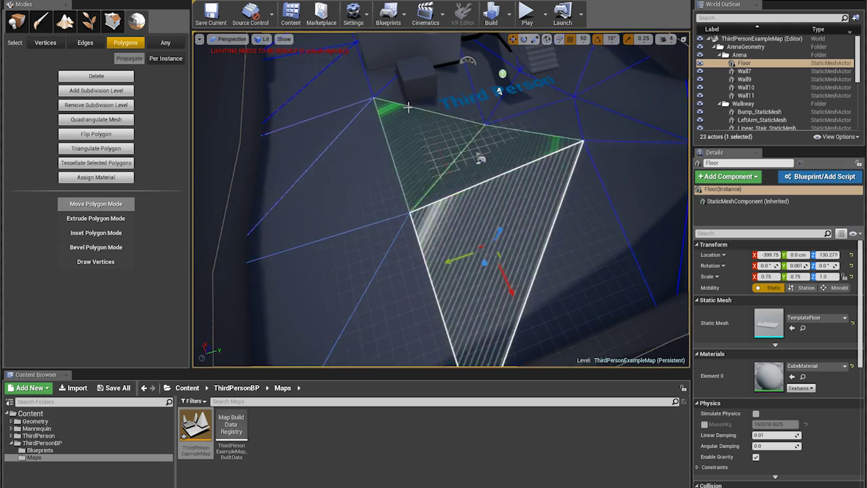
{"action": "left_click_drag", "start_coordinate": [408, 135], "coordinate": [359, 159], "text": "alt"}
Step: Allow selection of any element type, clear the current selection and try a marquee selection over the arena
{"action": "right_click_drag", "start_coordinate": [319, 166], "coordinate": [304, 135]}
{"action": "left_click", "coordinate": [159, 45]}
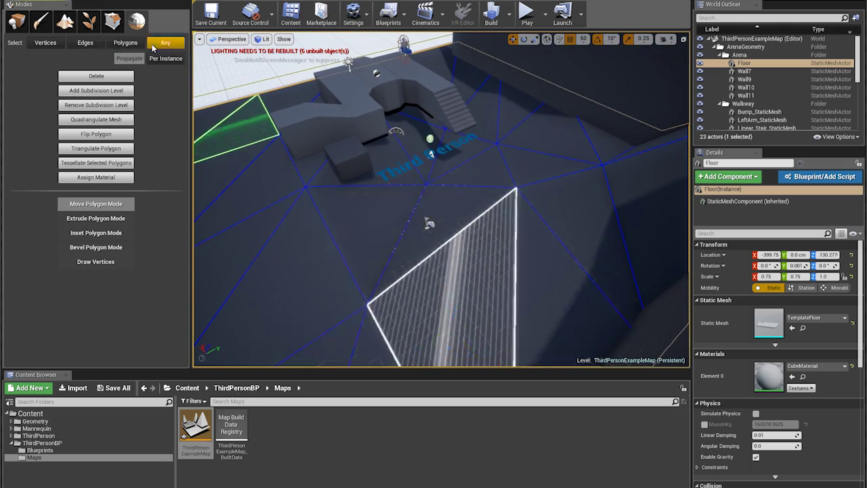
{"action": "left_click_drag", "start_coordinate": [323, 246], "coordinate": [288, 271], "text": "alt"}
{"action": "scroll", "coordinate": [323, 246], "scroll_direction": "down", "scroll_amount": 5}
{"action": "left_click", "coordinate": [382, 67]}
{"action": "mouse_move", "coordinate": [381, 66]}
{"action": "left_mouse_down", "text": "alt"}
{"action": "mouse_move", "coordinate": [406, 66]}
{"action": "mouse_move", "coordinate": [382, 67]}
{"action": "left_mouse_up", "text": "alt"}
{"action": "left_click_drag", "start_coordinate": [549, 333], "coordinate": [564, 336], "text": "ctrl+alt"}
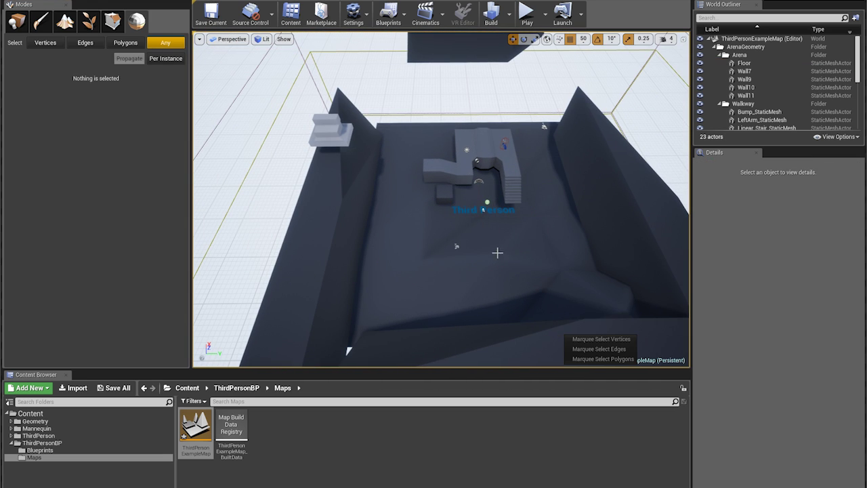
Step: Select the Floor mesh and marquee-select all of its polygons
{"action": "left_click", "coordinate": [457, 260]}
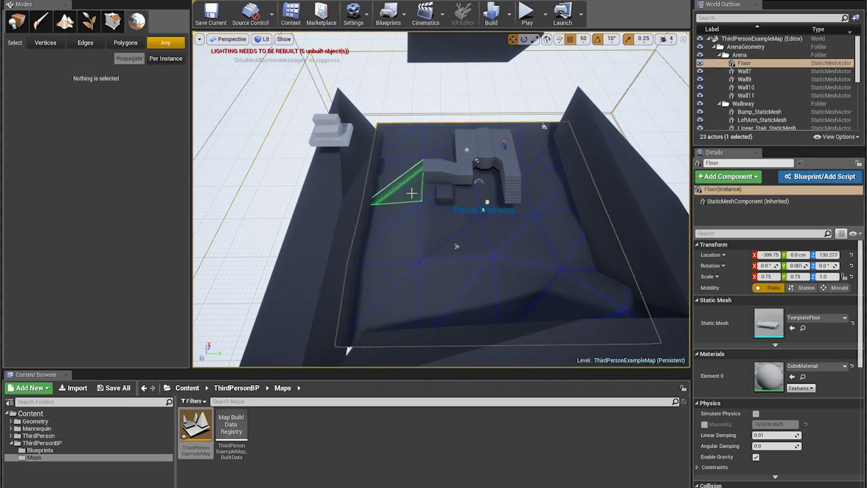
{"action": "left_click_drag", "start_coordinate": [553, 295], "coordinate": [610, 334], "text": "ctrl+alt"}
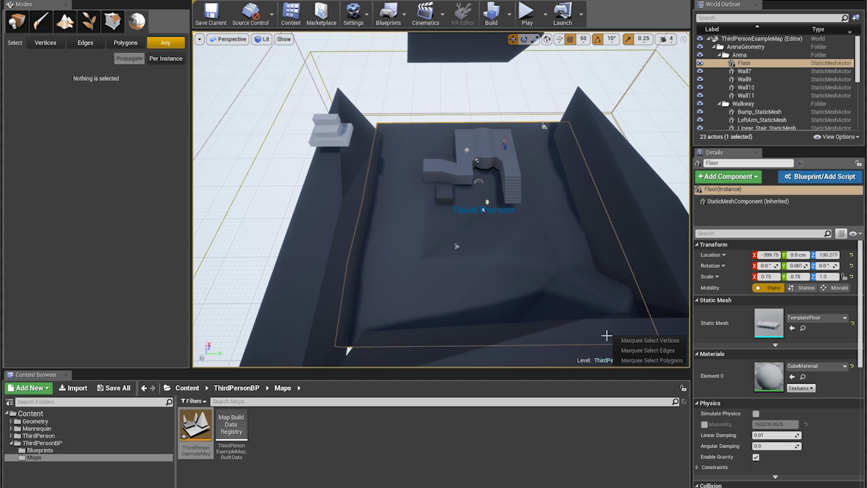
{"action": "left_click", "coordinate": [414, 252]}
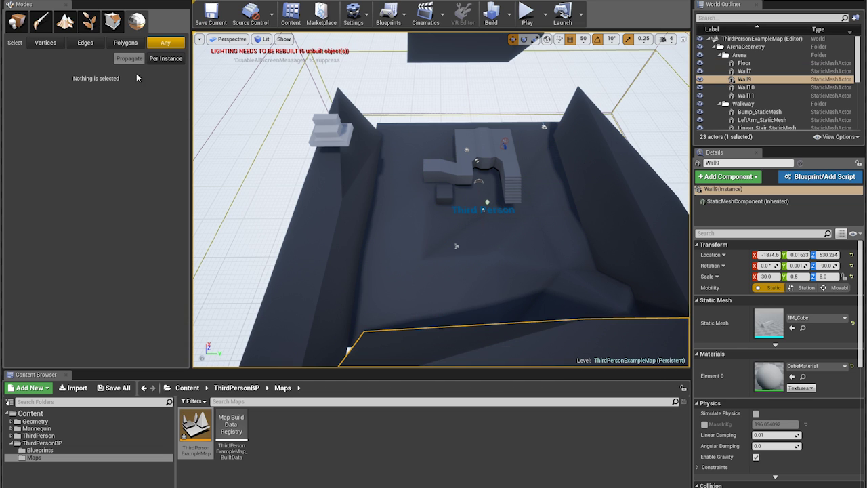
{"action": "left_click", "coordinate": [411, 224]}
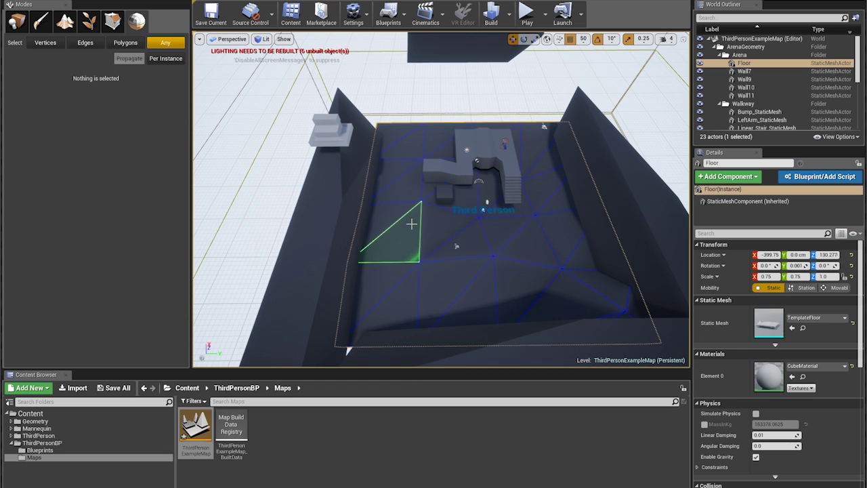
{"action": "left_click", "coordinate": [403, 174]}
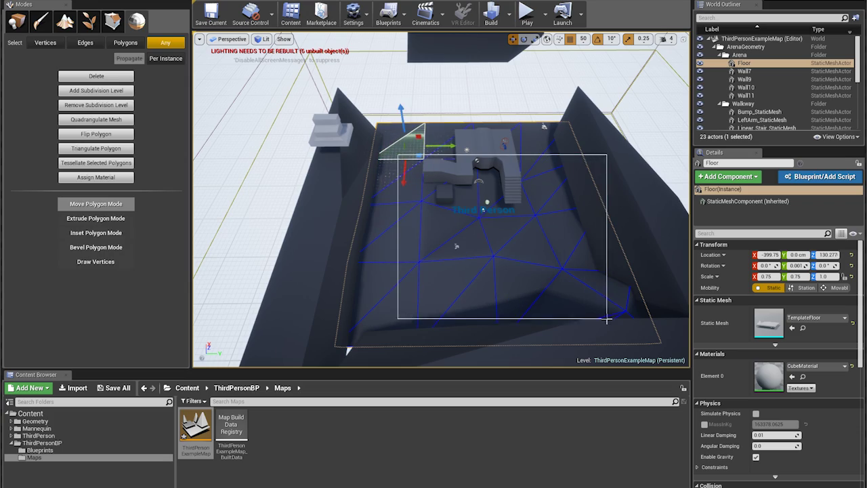
{"action": "left_click_drag", "start_coordinate": [572, 317], "coordinate": [607, 323]}
{"action": "left_click", "coordinate": [638, 345]}
Step: Move the selected floor polygons vertically, up and back down
{"action": "right_click_drag", "start_coordinate": [408, 225], "coordinate": [548, 158]}
{"action": "left_click_drag", "start_coordinate": [443, 182], "coordinate": [445, 114]}
{"action": "left_click_drag", "start_coordinate": [445, 159], "coordinate": [443, 223]}
Step: Quadrangulate the arena's Floor mesh
{"action": "right_click_drag", "start_coordinate": [442, 223], "coordinate": [428, 240]}
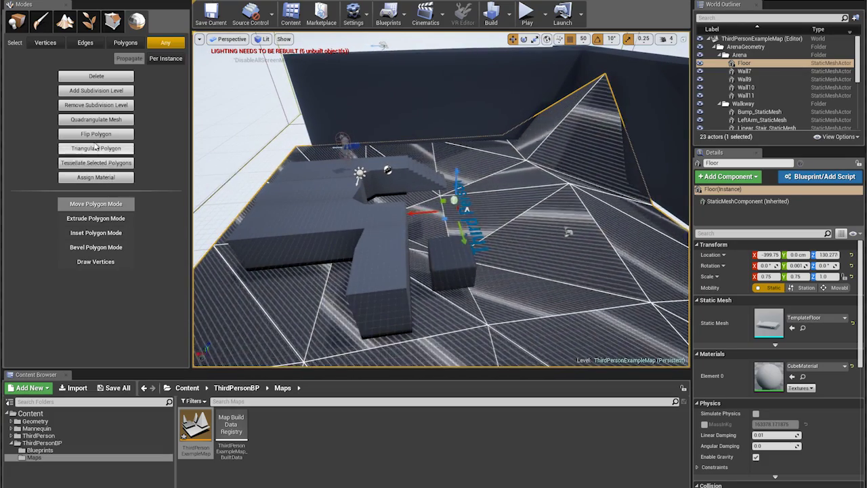
{"action": "left_click", "coordinate": [103, 123]}
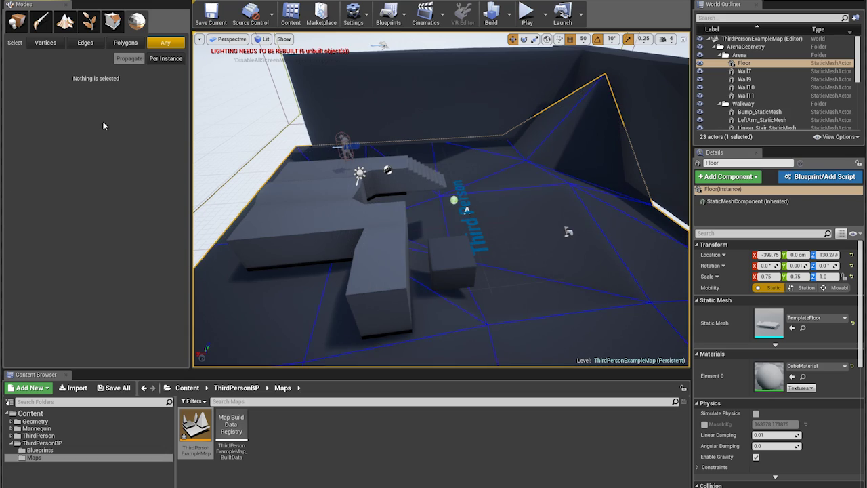
{"action": "right_click_drag", "start_coordinate": [434, 206], "coordinate": [362, 227]}
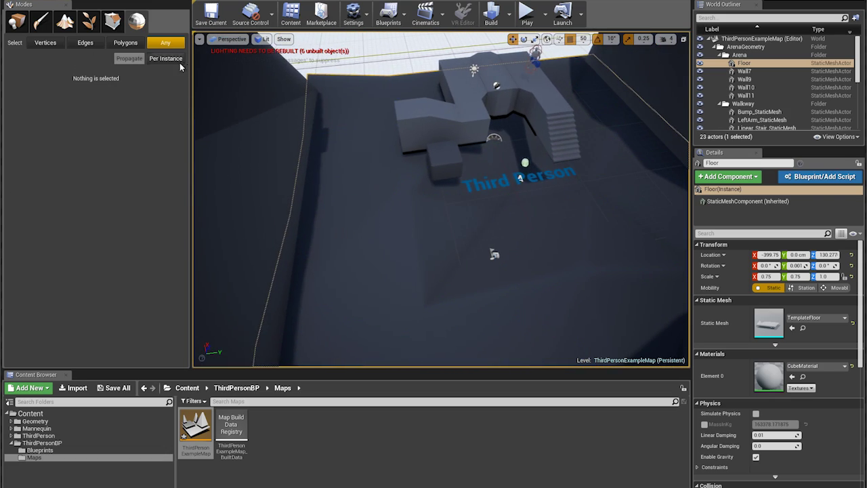
Step: Marquee-select the quadrangulated floor's polygons and tessellate them repeatedly into a dense grid
{"action": "right_click_drag", "start_coordinate": [390, 195], "coordinate": [384, 217]}
{"action": "left_click", "coordinate": [355, 170]}
{"action": "right_click_drag", "start_coordinate": [363, 178], "coordinate": [368, 191]}
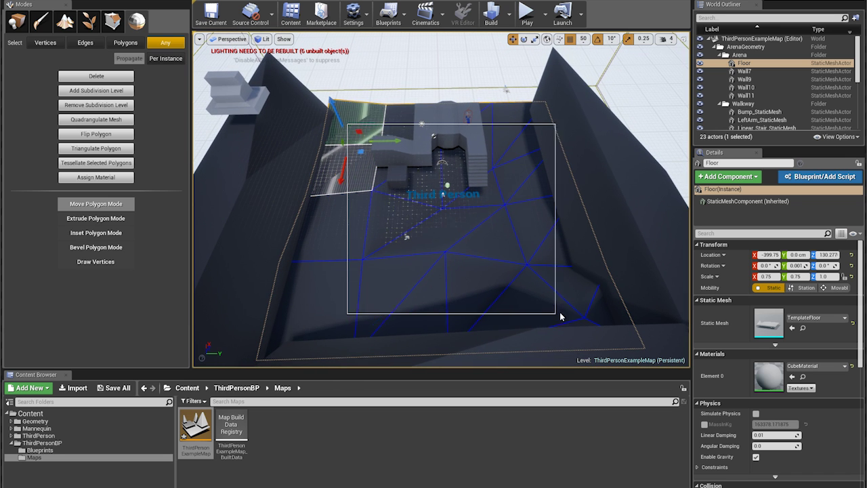
{"action": "left_click_drag", "start_coordinate": [593, 328], "coordinate": [593, 328], "text": "ctrl+alt"}
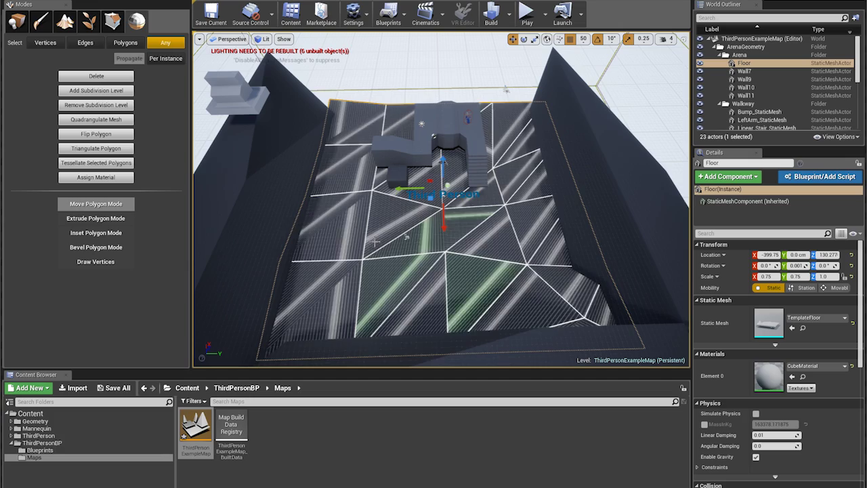
{"action": "left_click", "coordinate": [107, 167]}
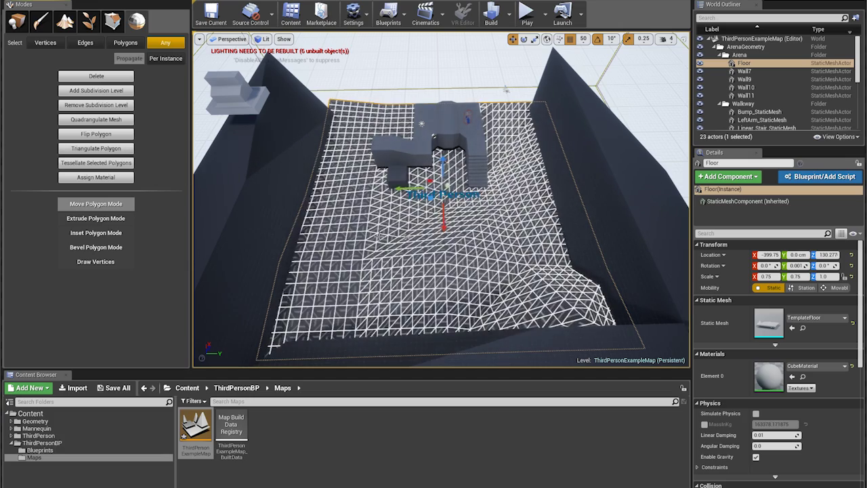
Step: Select a single small floor quad beside the raised walkway and pull it upward into a tapered column
{"action": "right_click_drag", "start_coordinate": [366, 196], "coordinate": [210, 198]}
{"action": "left_click", "coordinate": [437, 196]}
{"action": "scroll", "coordinate": [412, 237], "scroll_direction": "up", "scroll_amount": 2}
{"action": "left_click", "coordinate": [405, 208]}
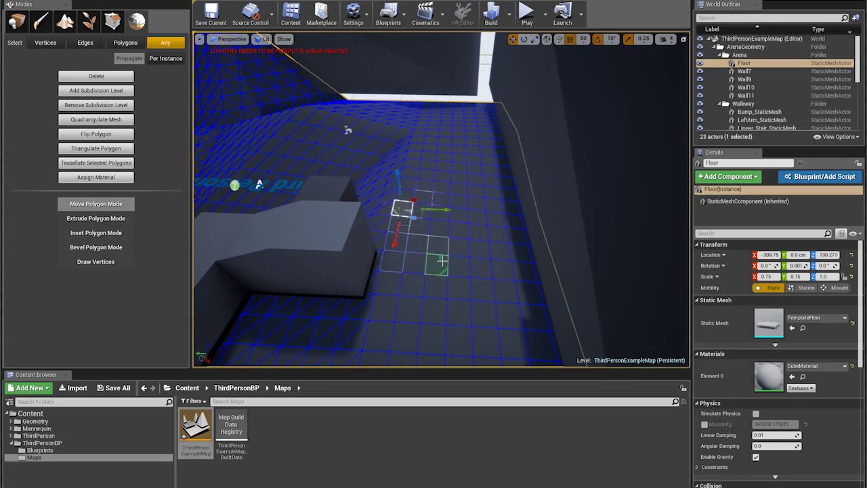
{"action": "right_click_drag", "start_coordinate": [441, 262], "coordinate": [441, 254]}
{"action": "scroll", "coordinate": [439, 224], "scroll_direction": "up", "scroll_amount": 3}
{"action": "left_click", "coordinate": [440, 189]}
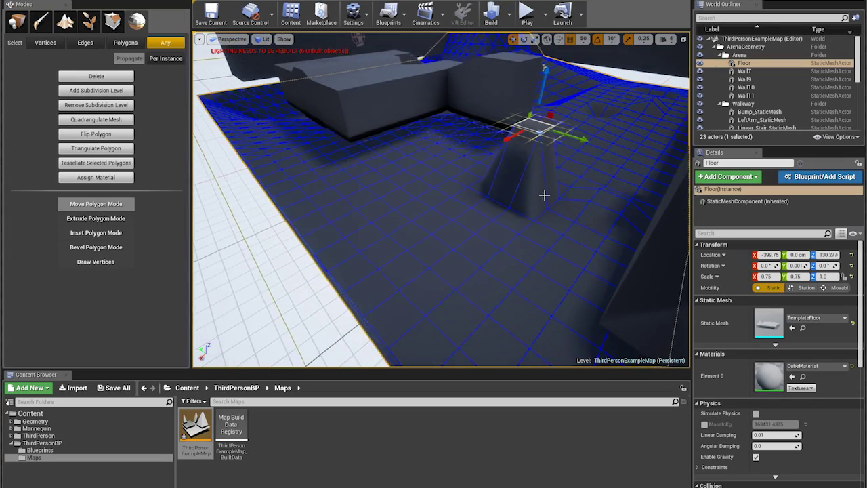
{"action": "right_click_drag", "start_coordinate": [449, 239], "coordinate": [302, 298]}
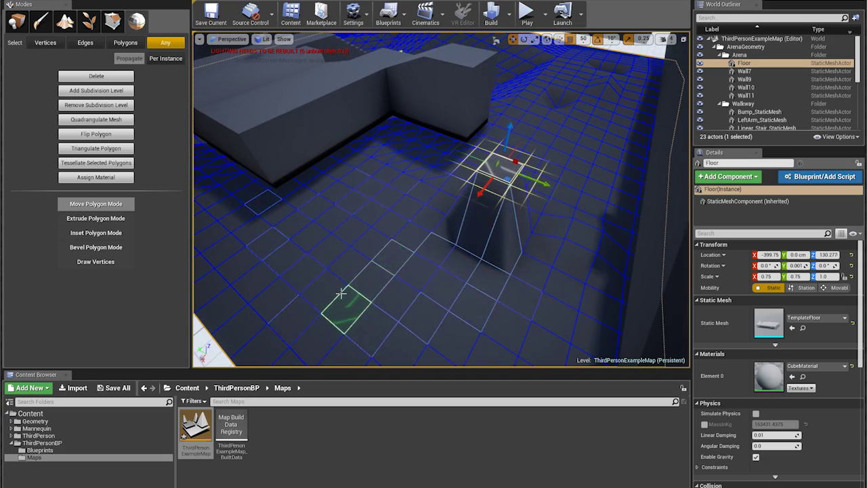
Step: Select one edge of the tapered column's top face
{"action": "right_click_drag", "start_coordinate": [439, 243], "coordinate": [467, 241]}
{"action": "mouse_move", "coordinate": [265, 184]}
{"action": "right_mouse_down"}
{"action": "mouse_move", "coordinate": [268, 132]}
{"action": "mouse_move", "coordinate": [270, 170]}
{"action": "right_mouse_up"}
{"action": "right_click_drag", "start_coordinate": [425, 305], "coordinate": [437, 348]}
{"action": "left_click", "coordinate": [488, 313]}
{"action": "right_click_drag", "start_coordinate": [487, 314], "coordinate": [414, 300]}
{"action": "right_click_drag", "start_coordinate": [435, 243], "coordinate": [452, 197]}
{"action": "left_click", "coordinate": [435, 242]}
{"action": "right_click_drag", "start_coordinate": [357, 210], "coordinate": [413, 179]}
{"action": "right_click_drag", "start_coordinate": [271, 247], "coordinate": [287, 227]}
{"action": "right_click_drag", "start_coordinate": [378, 201], "coordinate": [392, 230]}
{"action": "right_click_drag", "start_coordinate": [373, 270], "coordinate": [322, 274]}
{"action": "right_click_drag", "start_coordinate": [495, 274], "coordinate": [484, 301]}
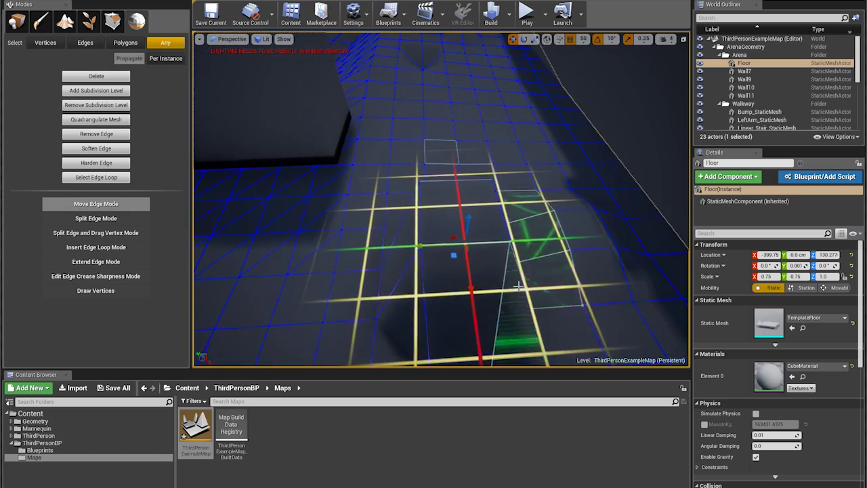
Step: Increase the translation grid snap to 500 and select other edges around the column's top face
{"action": "key", "text": "bracketright"}
{"action": "key", "text": "bracketright"}
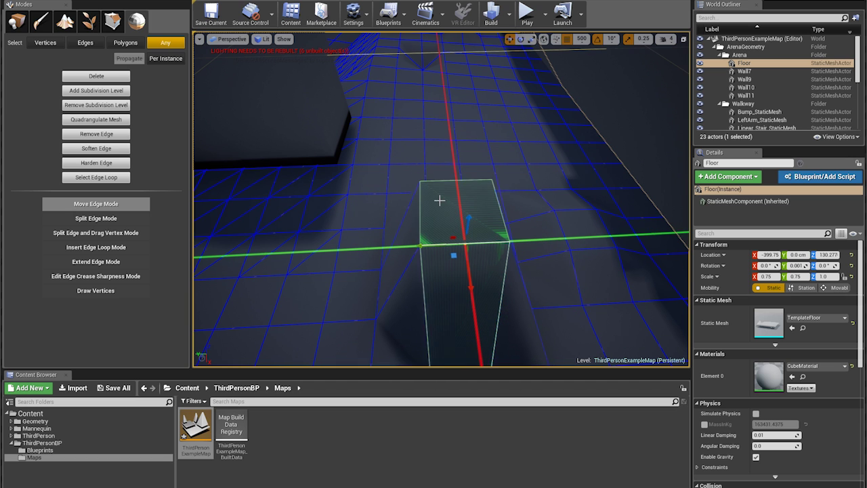
{"action": "left_click", "coordinate": [419, 199]}
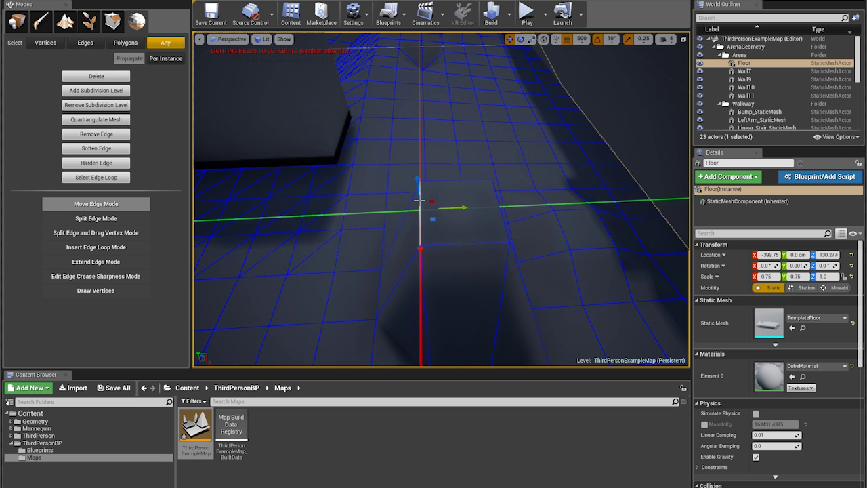
{"action": "left_click", "coordinate": [439, 202]}
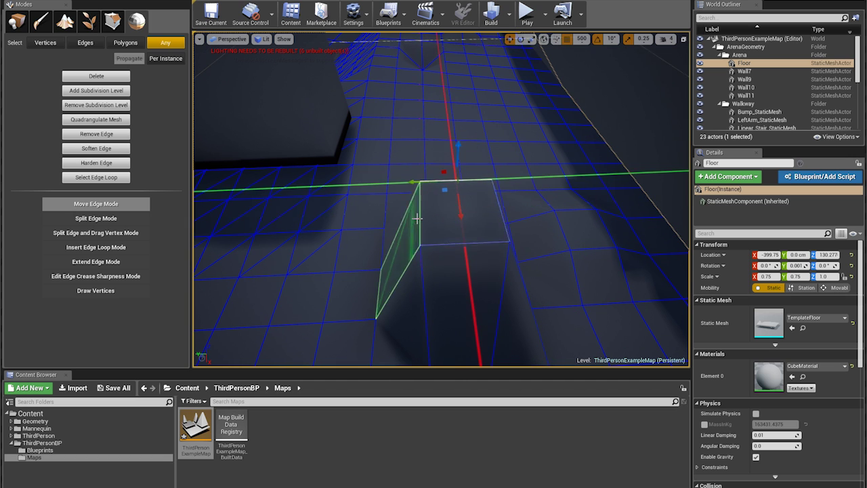
Step: Switch to edge selection and Edit Edge Crease Sharpness mode for the edges of the raised floor column
{"action": "right_click_drag", "start_coordinate": [443, 224], "coordinate": [474, 286]}
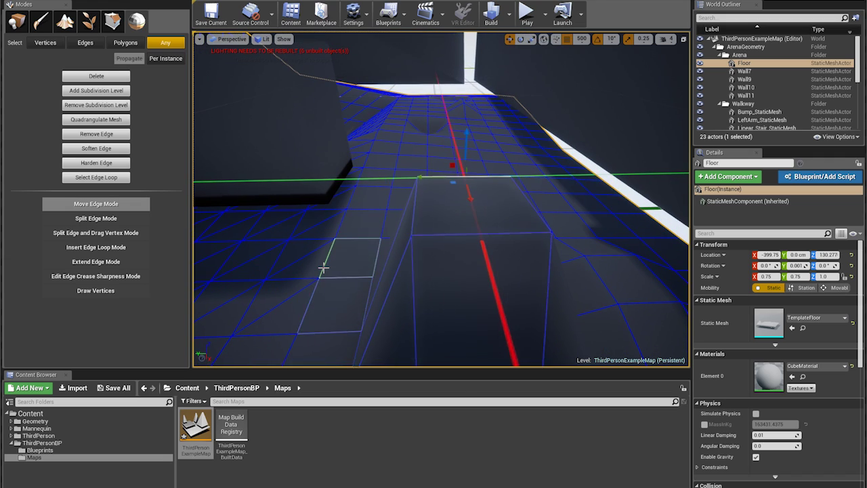
{"action": "right_click_drag", "start_coordinate": [323, 267], "coordinate": [434, 257]}
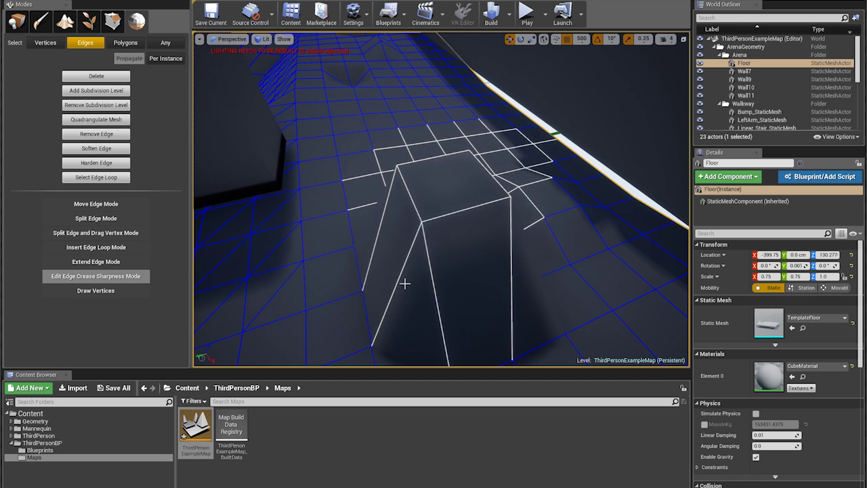
{"action": "right_click_drag", "start_coordinate": [404, 284], "coordinate": [461, 271]}
{"action": "right_click_drag", "start_coordinate": [318, 176], "coordinate": [332, 135]}
Step: Try to marquee-select the edges around the top of the floor column
{"action": "left_click_drag", "start_coordinate": [300, 121], "coordinate": [408, 215]}
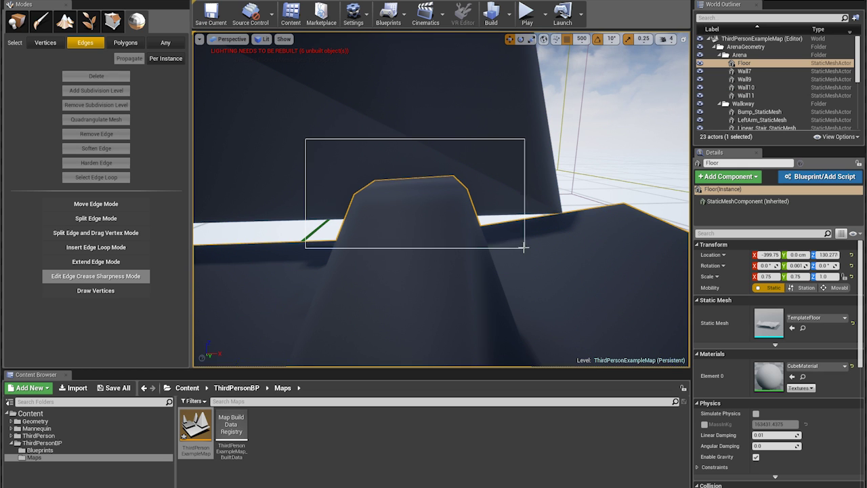
{"action": "left_click_drag", "start_coordinate": [329, 163], "coordinate": [583, 277]}
{"action": "left_click_drag", "start_coordinate": [414, 261], "coordinate": [409, 298], "text": "alt"}
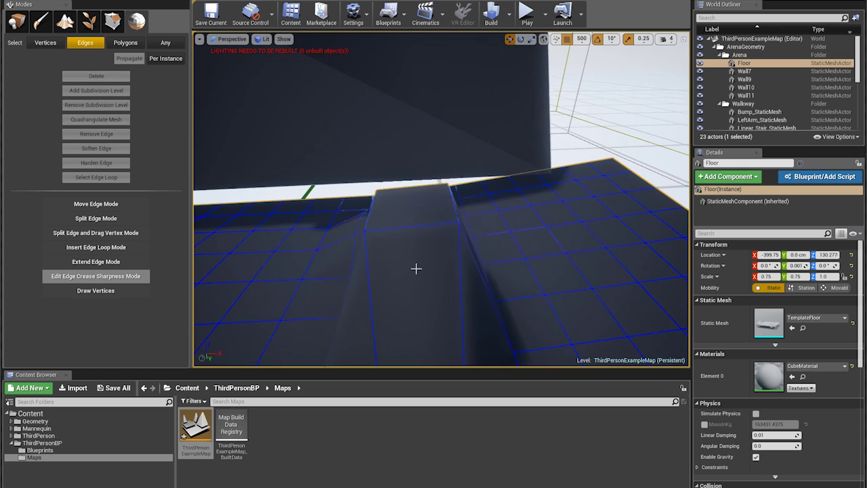
{"action": "left_click", "coordinate": [392, 231]}
{"action": "left_click_drag", "start_coordinate": [316, 147], "coordinate": [528, 270]}
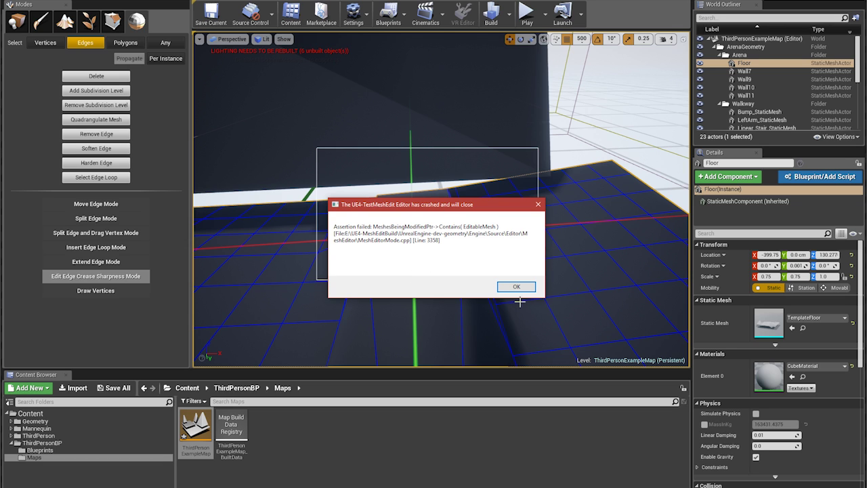
{"action": "left_click_drag", "start_coordinate": [462, 203], "coordinate": [522, 172]}
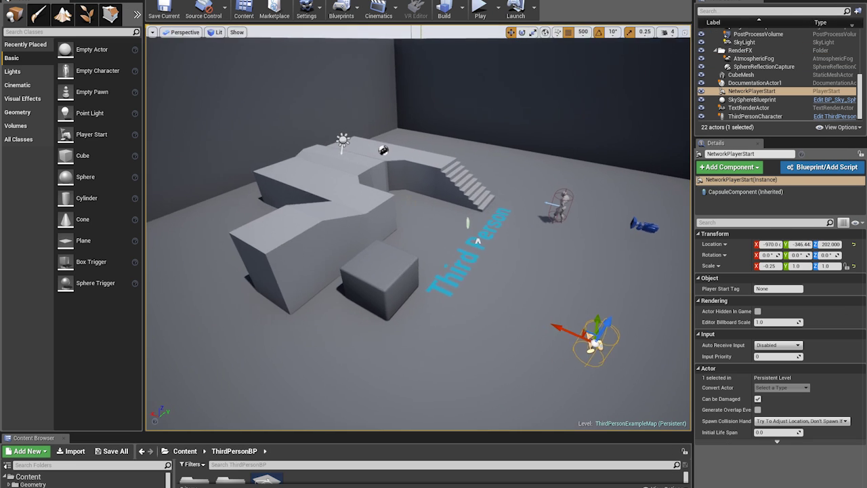
Step: Enter mesh editing mode in the reopened map, select Wall11's inner polygon and quadrangulate its mesh
{"action": "right_click_drag", "start_coordinate": [418, 285], "coordinate": [418, 285]}
{"action": "left_click", "coordinate": [515, 325]}
{"action": "right_click_drag", "start_coordinate": [515, 325], "coordinate": [514, 325]}
{"action": "left_click", "coordinate": [474, 159]}
{"action": "right_click_drag", "start_coordinate": [474, 160], "coordinate": [474, 160]}
{"action": "key", "text": "shift+6"}
{"action": "left_click", "coordinate": [524, 206]}
{"action": "right_click_drag", "start_coordinate": [524, 206], "coordinate": [524, 206]}
{"action": "left_click", "coordinate": [295, 144]}
{"action": "right_click_drag", "start_coordinate": [294, 144], "coordinate": [296, 146]}
{"action": "left_click", "coordinate": [92, 112]}
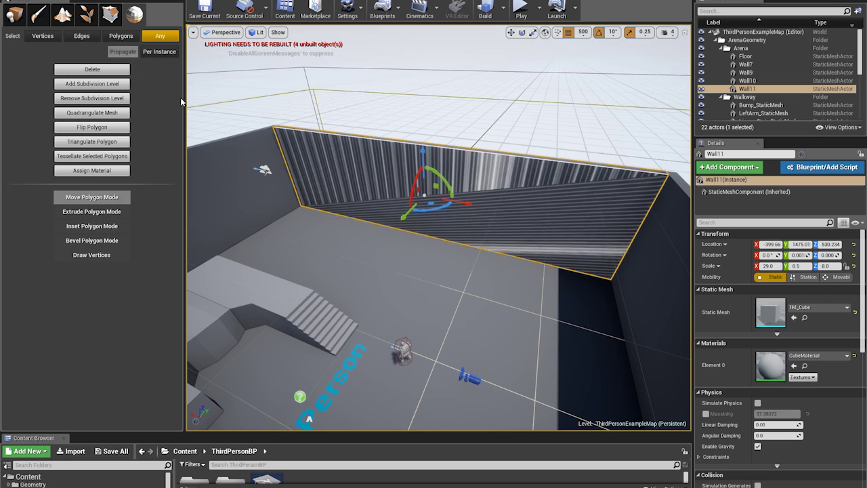
Step: Extrude Wall11's inner polygon towards the arena interior using Extrude Polygon mode
{"action": "left_click_drag", "start_coordinate": [269, 145], "coordinate": [571, 279], "text": "alt"}
{"action": "right_click_drag", "start_coordinate": [571, 278], "coordinate": [380, 264]}
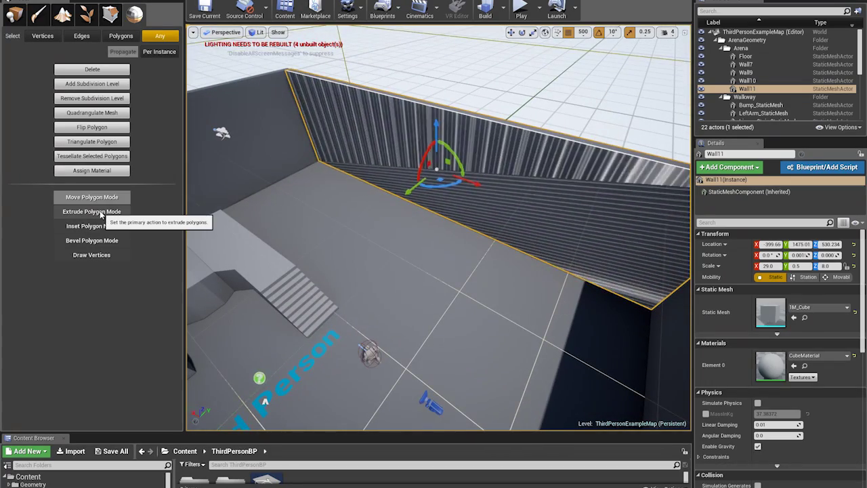
{"action": "left_click", "coordinate": [95, 212]}
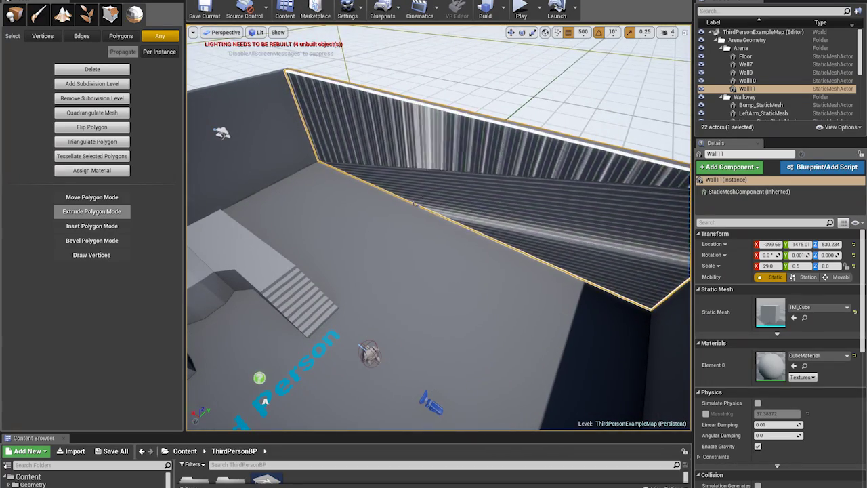
{"action": "right_click_drag", "start_coordinate": [435, 175], "coordinate": [190, 212]}
{"action": "right_click_drag", "start_coordinate": [420, 339], "coordinate": [298, 298]}
{"action": "right_click_drag", "start_coordinate": [379, 271], "coordinate": [514, 274]}
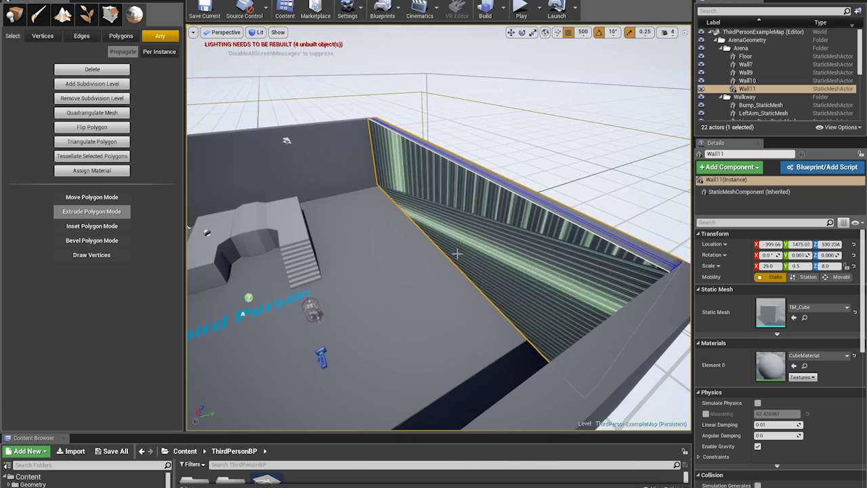
Step: Try scaling Wall11's extruded inner polygon in Move Polygon mode and undo the change
{"action": "right_click_drag", "start_coordinate": [451, 203], "coordinate": [501, 196]}
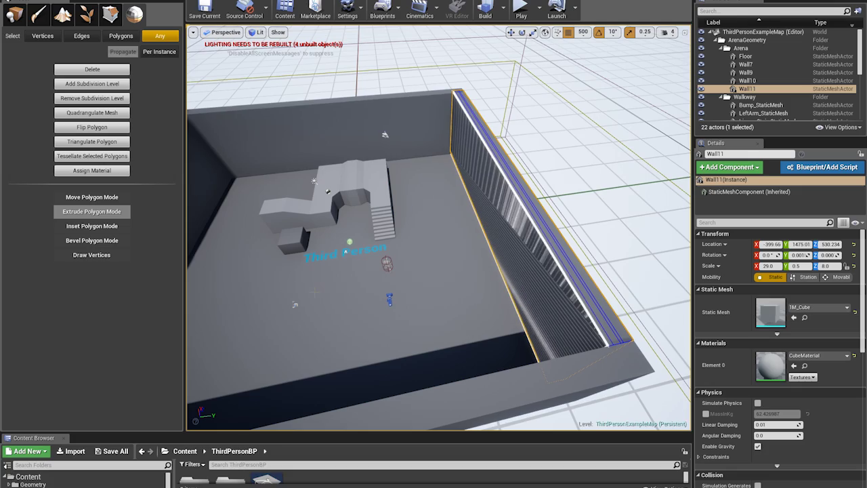
{"action": "right_click_drag", "start_coordinate": [452, 202], "coordinate": [572, 184]}
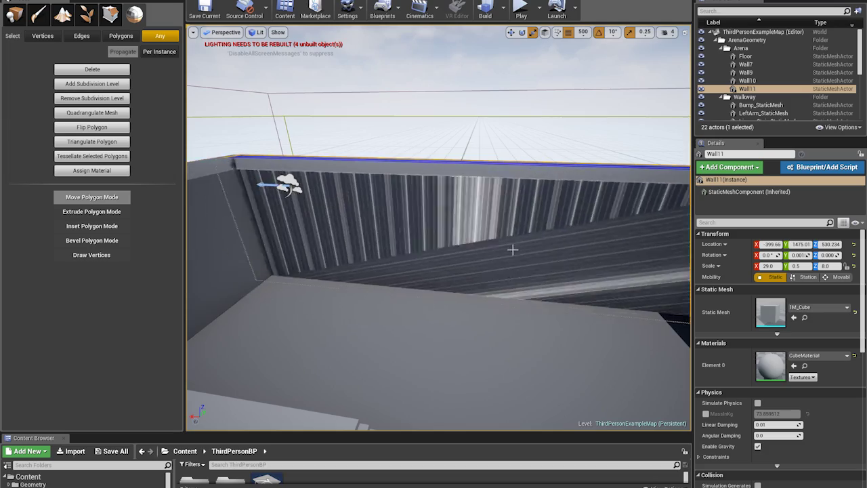
{"action": "right_click_drag", "start_coordinate": [476, 236], "coordinate": [492, 257]}
{"action": "key", "text": "ctrl+z"}
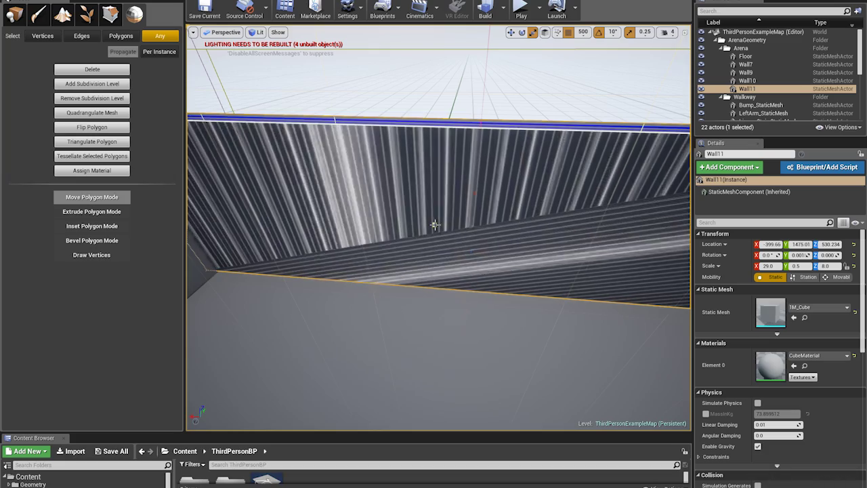
Step: Scale the extruded inner polygon of Wall11 down in height and width
{"action": "right_click_drag", "start_coordinate": [382, 249], "coordinate": [394, 236]}
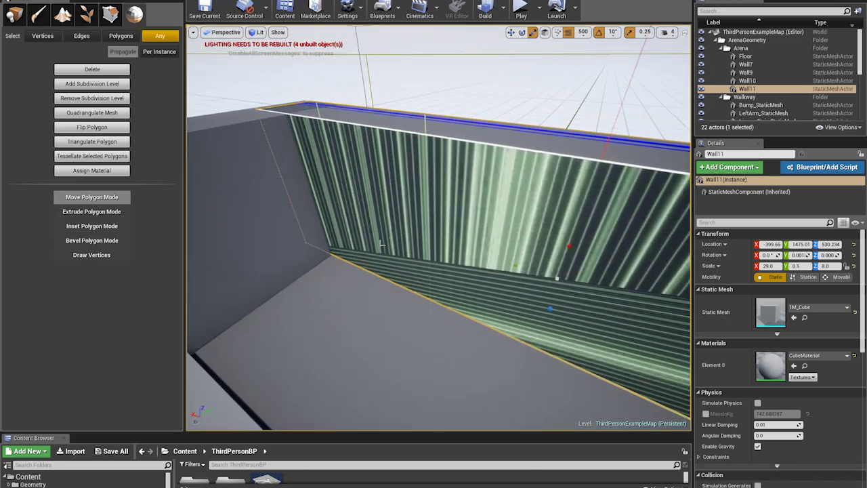
{"action": "mouse_move", "coordinate": [548, 308]}
{"action": "left_mouse_down"}
{"action": "mouse_move", "coordinate": [560, 261]}
{"action": "mouse_move", "coordinate": [552, 308]}
{"action": "left_mouse_up"}
{"action": "right_click_drag", "start_coordinate": [552, 308], "coordinate": [557, 289]}
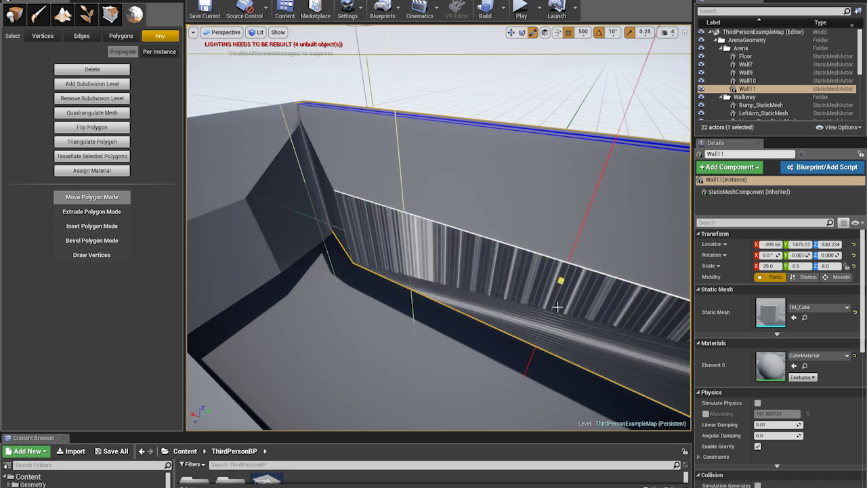
{"action": "left_click_drag", "start_coordinate": [556, 311], "coordinate": [554, 326]}
{"action": "right_click_drag", "start_coordinate": [554, 325], "coordinate": [490, 276]}
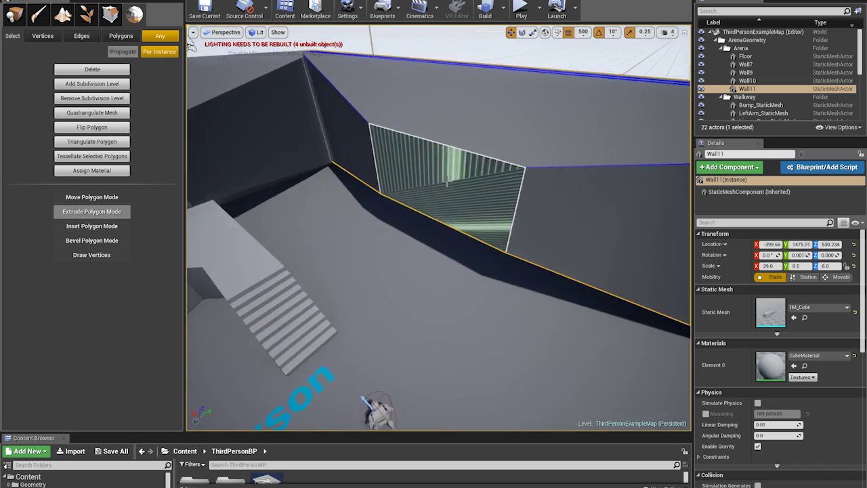
Step: Extrude the shrunken inner polygon of Wall11 further, with editing set to per instance
{"action": "left_click", "coordinate": [508, 129]}
{"action": "right_click_drag", "start_coordinate": [508, 187], "coordinate": [491, 183]}
{"action": "left_click_drag", "start_coordinate": [470, 184], "coordinate": [325, 178]}
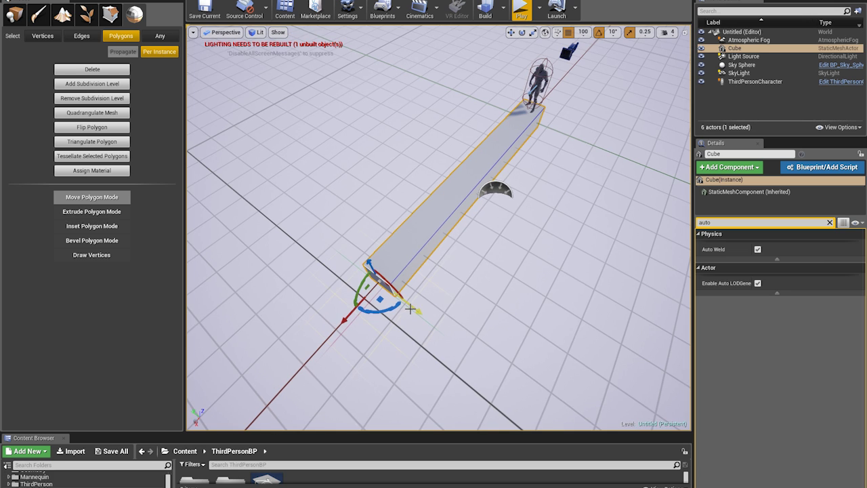
Step: Pull the long side polygon of the bar-shaped cube outward to widen it into a broad slab
{"action": "left_click_drag", "start_coordinate": [410, 308], "coordinate": [648, 416]}
{"action": "key", "text": "ctrl+z"}
{"action": "right_click_drag", "start_coordinate": [427, 224], "coordinate": [428, 222]}
{"action": "key", "text": "d"}
{"action": "left_click", "coordinate": [420, 221]}
{"action": "left_click_drag", "start_coordinate": [491, 203], "coordinate": [677, 301]}
Step: Select the slab's opposite long side polygon and pull it outward past the character
{"action": "key", "text": "a"}
{"action": "right_click_drag", "start_coordinate": [400, 217], "coordinate": [402, 218]}
{"action": "left_click", "coordinate": [402, 217]}
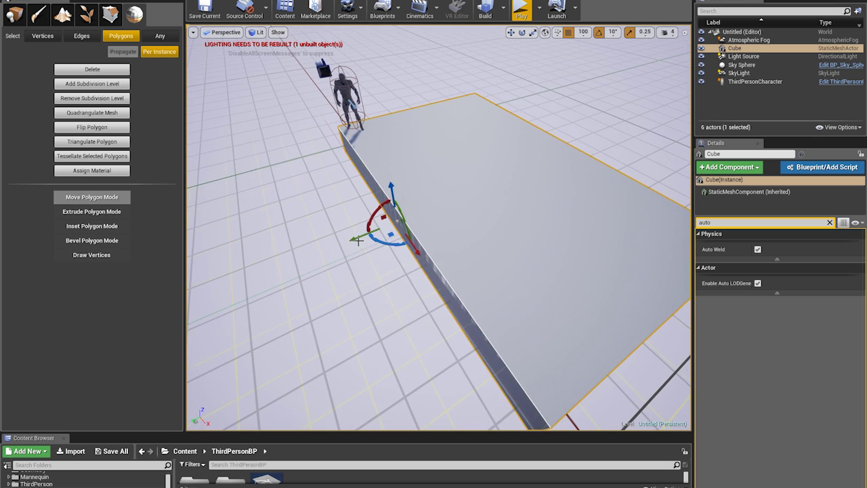
{"action": "right_click_drag", "start_coordinate": [399, 275], "coordinate": [400, 275]}
Step: Try moving the slab's end polygon vertically and raising its top polygon, undoing both moves
{"action": "left_click", "coordinate": [344, 288]}
{"action": "right_click_drag", "start_coordinate": [344, 288], "coordinate": [343, 288]}
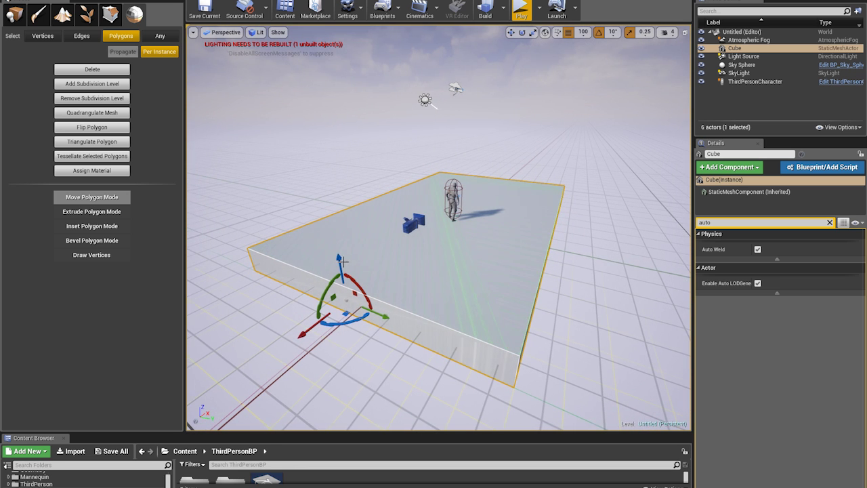
{"action": "mouse_move", "coordinate": [339, 258]}
{"action": "left_mouse_down"}
{"action": "mouse_move", "coordinate": [332, 223]}
{"action": "mouse_move", "coordinate": [336, 272]}
{"action": "left_mouse_up"}
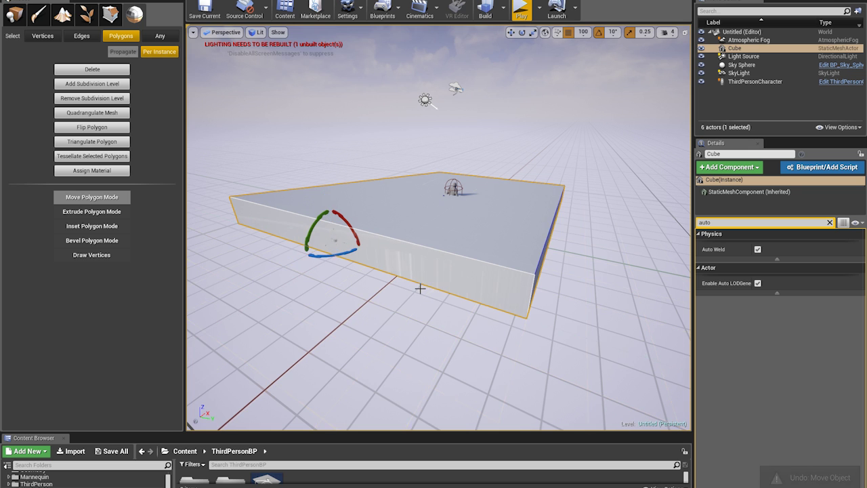
{"action": "key", "text": "ctrl+z"}
{"action": "right_click_drag", "start_coordinate": [426, 290], "coordinate": [426, 291]}
{"action": "left_click", "coordinate": [378, 285]}
{"action": "left_click_drag", "start_coordinate": [439, 168], "coordinate": [440, 84]}
{"action": "key", "text": "ctrl+z"}
{"action": "right_click_drag", "start_coordinate": [424, 242], "coordinate": [488, 241]}
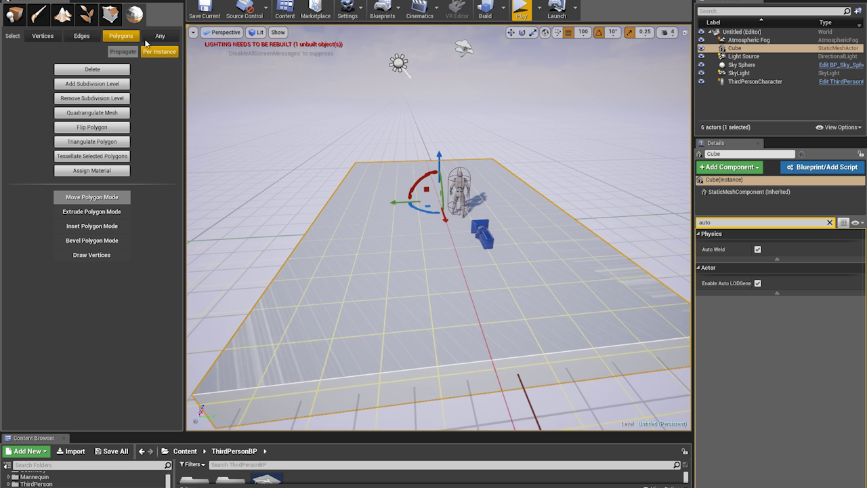
Step: Switch to Place mode and try duplicating the slab upward several times, undoing each move
{"action": "left_click", "coordinate": [16, 21]}
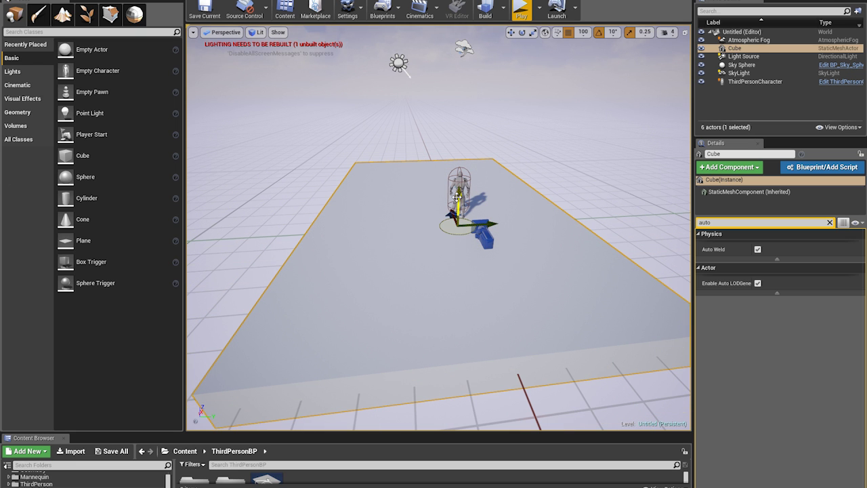
{"action": "left_click_drag", "start_coordinate": [463, 184], "coordinate": [466, 119], "text": "alt"}
{"action": "left_click_drag", "start_coordinate": [448, 195], "coordinate": [478, 267], "text": "alt"}
{"action": "key", "text": "ctrl+z"}
{"action": "key", "text": "ctrl+z"}
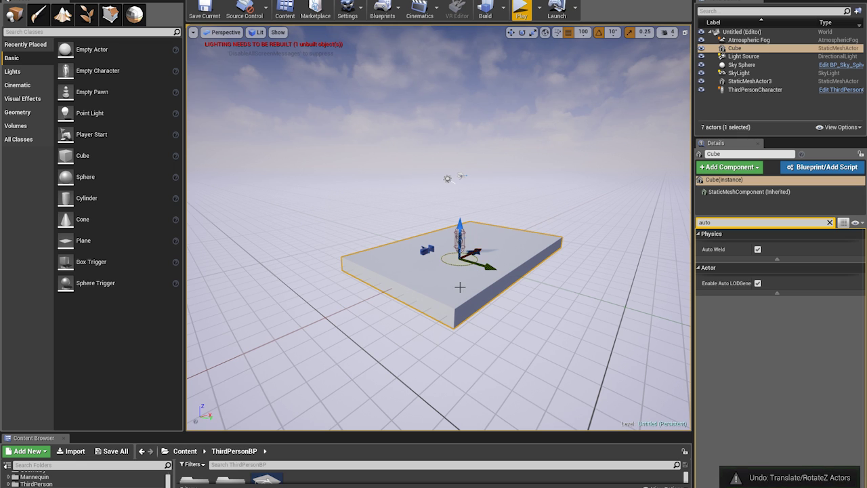
{"action": "left_click_drag", "start_coordinate": [461, 232], "coordinate": [480, 113], "text": "alt"}
{"action": "key", "text": "ctrl+z"}
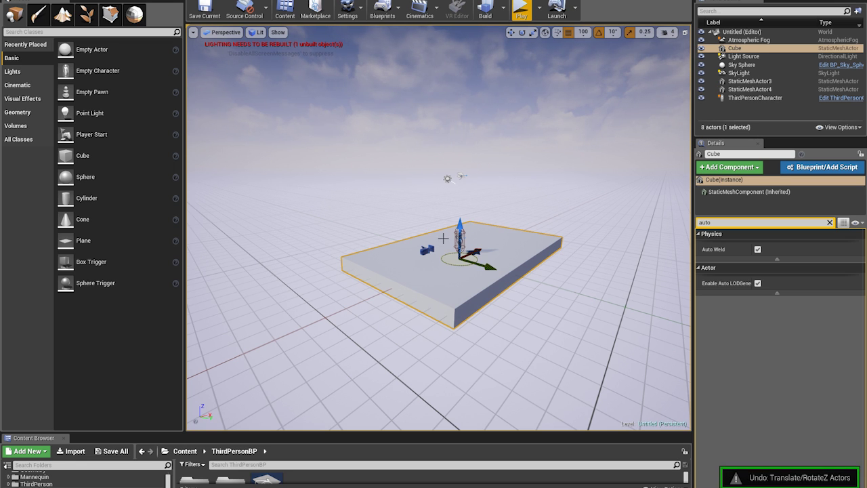
{"action": "left_click_drag", "start_coordinate": [460, 228], "coordinate": [460, 211], "text": "shift"}
{"action": "key", "text": "ctrl+z"}
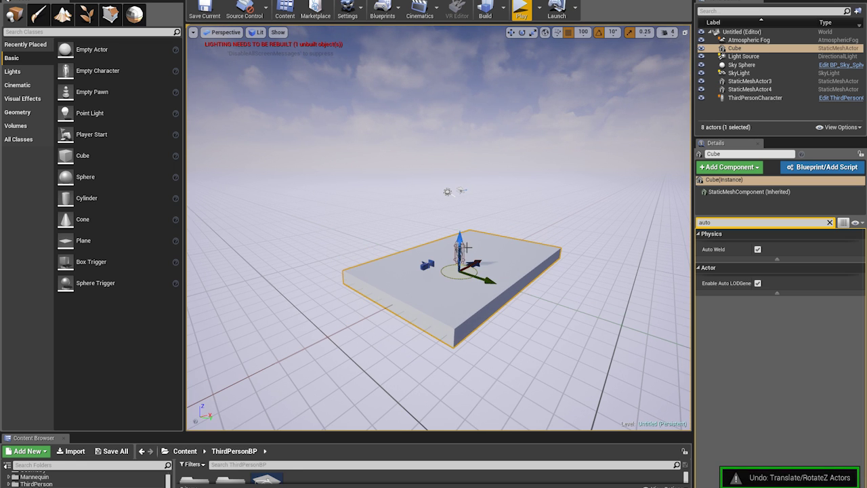
{"action": "left_click_drag", "start_coordinate": [459, 245], "coordinate": [468, 138], "text": "alt"}
{"action": "key", "text": "ctrl+z"}
Step: Bevel the slab's end polygon in Bevel Polygon mode, undoing the first attempt and repeating it with chamfered corners
{"action": "left_click", "coordinate": [465, 287]}
{"action": "key", "text": "f"}
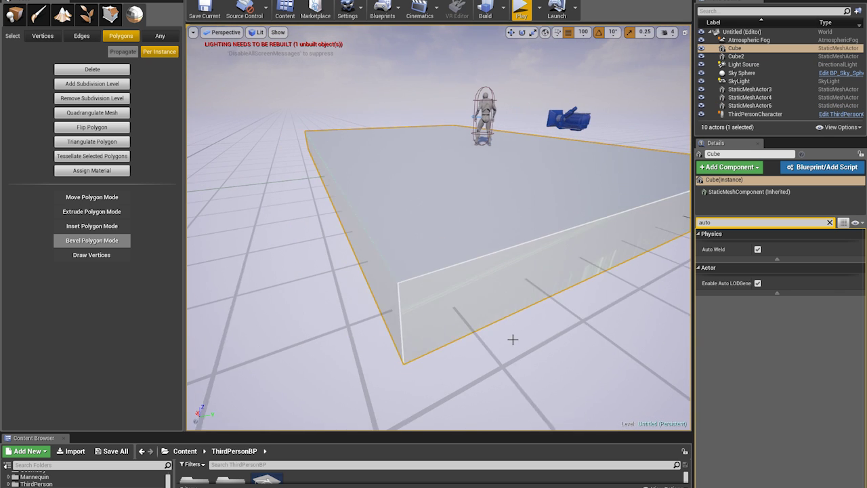
{"action": "left_click_drag", "start_coordinate": [513, 339], "coordinate": [496, 305]}
{"action": "key", "text": "ctrl+z"}
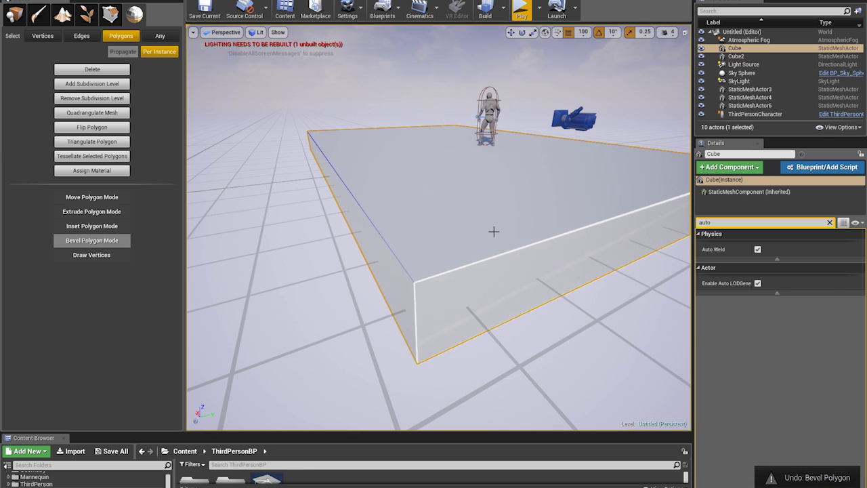
{"action": "left_click_drag", "start_coordinate": [499, 319], "coordinate": [511, 289]}
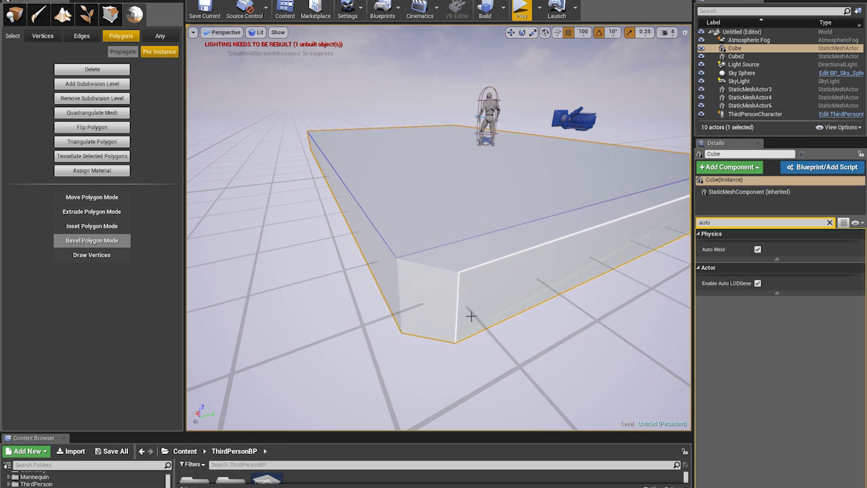
{"action": "right_click_drag", "start_coordinate": [449, 325], "coordinate": [483, 274]}
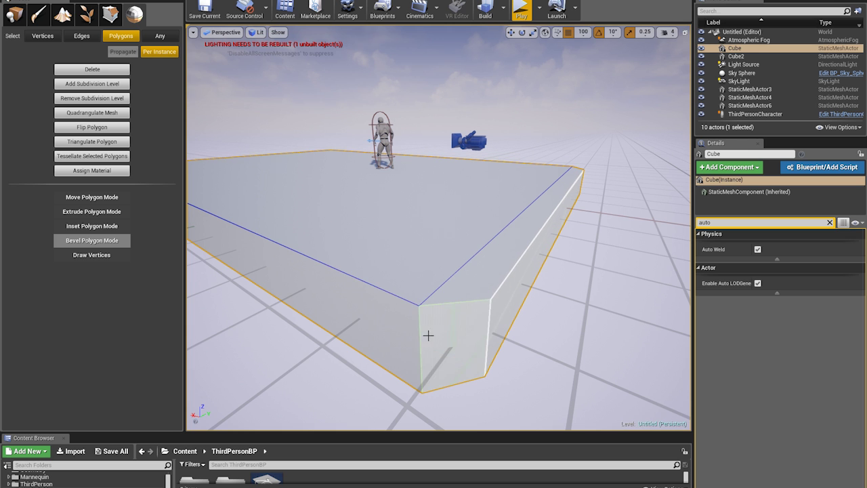
Step: Try bevelling the slab's adjacent long side polygon and undo the bevel
{"action": "left_click_drag", "start_coordinate": [379, 287], "coordinate": [350, 333]}
{"action": "key", "text": "ctrl+z"}
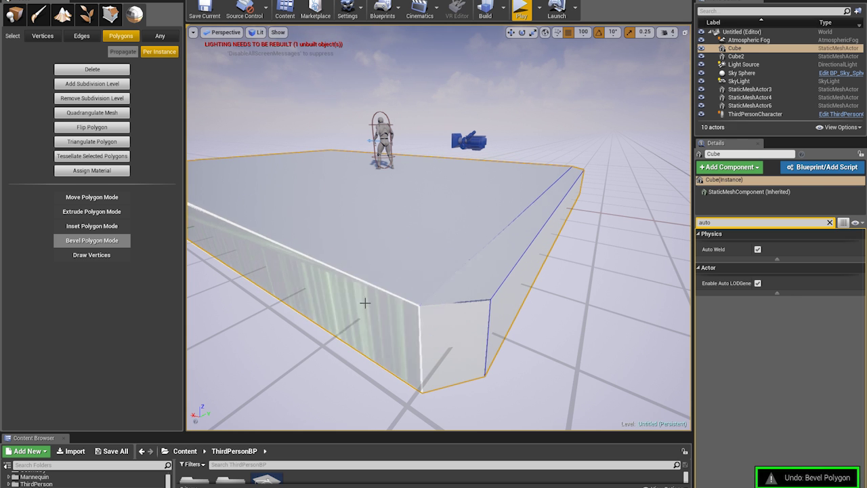
{"action": "right_click_drag", "start_coordinate": [367, 268], "coordinate": [423, 260]}
{"action": "left_click_drag", "start_coordinate": [454, 249], "coordinate": [549, 171], "text": "alt"}
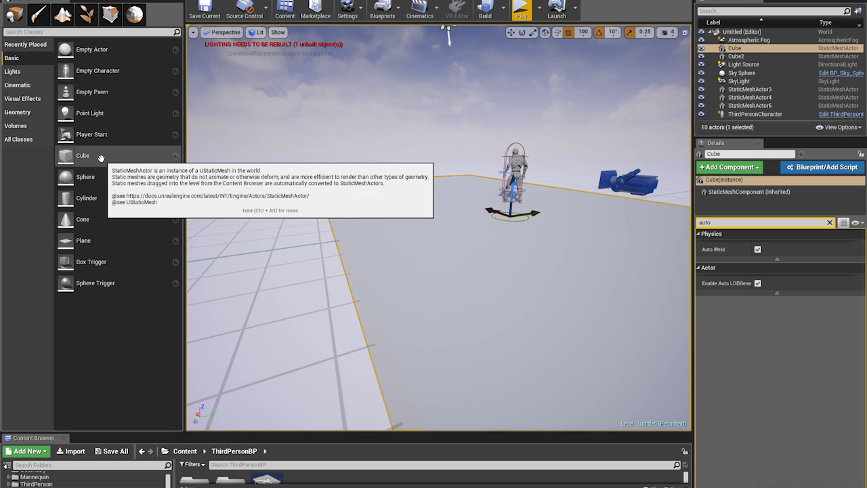
Step: Place a new Cube on the slab and quadrangulate its mesh in mesh editing mode
{"action": "left_click_drag", "start_coordinate": [108, 155], "coordinate": [379, 252]}
{"action": "right_click_drag", "start_coordinate": [380, 252], "coordinate": [288, 236]}
{"action": "left_click", "coordinate": [135, 19]}
{"action": "right_click_drag", "start_coordinate": [380, 289], "coordinate": [237, 298]}
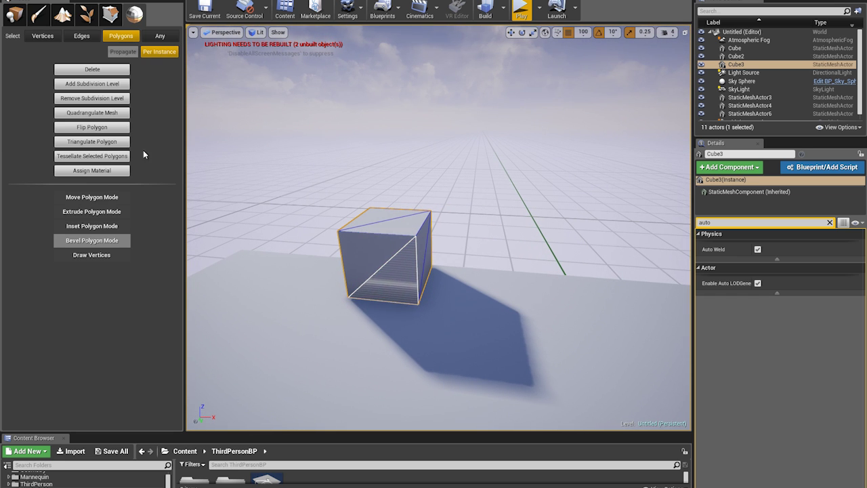
{"action": "left_click", "coordinate": [92, 111]}
Step: Pull a side polygon of the new cube along the slab's edge in Move Polygon mode to form a long wall
{"action": "right_click_drag", "start_coordinate": [380, 227], "coordinate": [329, 129]}
{"action": "left_click", "coordinate": [433, 246]}
{"action": "right_click_drag", "start_coordinate": [537, 254], "coordinate": [443, 254]}
{"action": "key", "text": "s"}
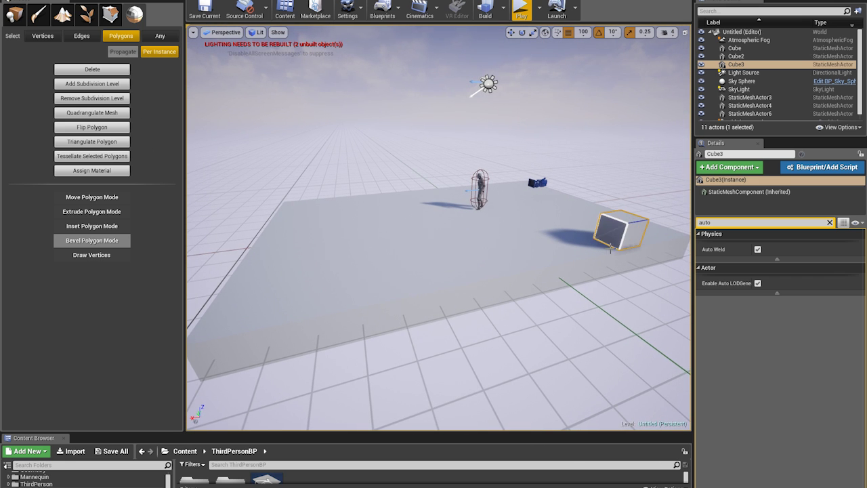
{"action": "left_click", "coordinate": [93, 198]}
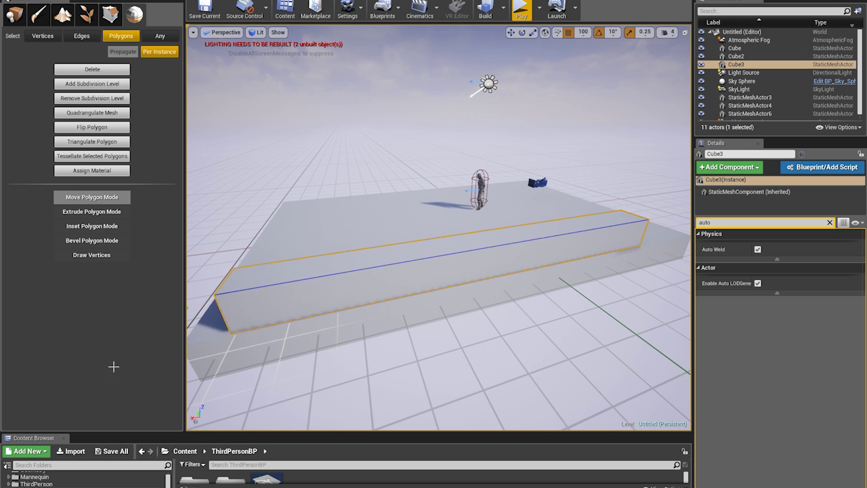
Step: Pull the end polygon of the long wall out to the slab's end edge
{"action": "key", "text": "a"}
{"action": "right_click_drag", "start_coordinate": [271, 325], "coordinate": [653, 372]}
{"action": "left_click", "coordinate": [487, 257]}
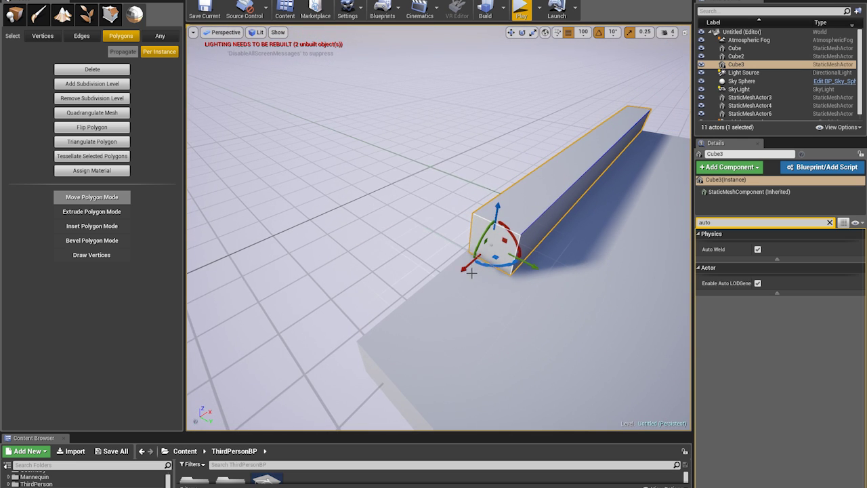
{"action": "left_click_drag", "start_coordinate": [463, 271], "coordinate": [541, 312], "text": "alt"}
{"action": "right_click_drag", "start_coordinate": [541, 312], "coordinate": [383, 256]}
{"action": "left_click", "coordinate": [413, 284]}
{"action": "left_click", "coordinate": [378, 229]}
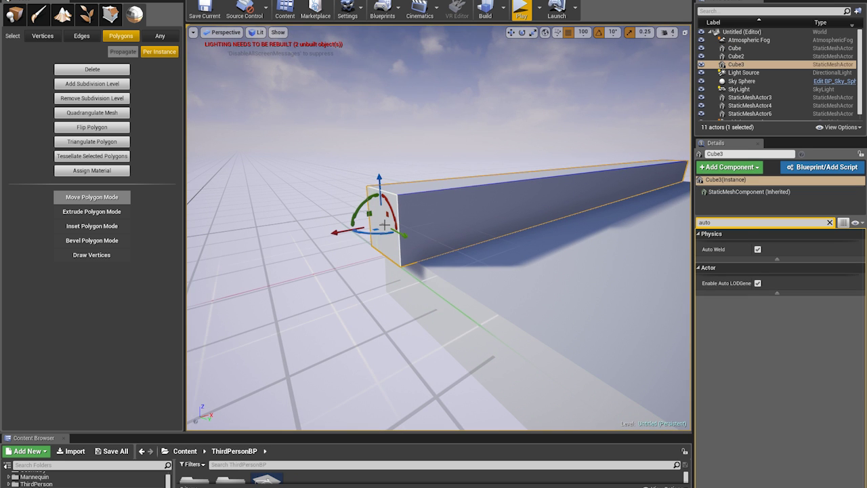
{"action": "right_click_drag", "start_coordinate": [389, 285], "coordinate": [447, 305], "text": "alt"}
{"action": "left_click_drag", "start_coordinate": [447, 306], "coordinate": [541, 308], "text": "alt"}
{"action": "left_click_drag", "start_coordinate": [524, 43], "coordinate": [507, 41], "text": "alt"}
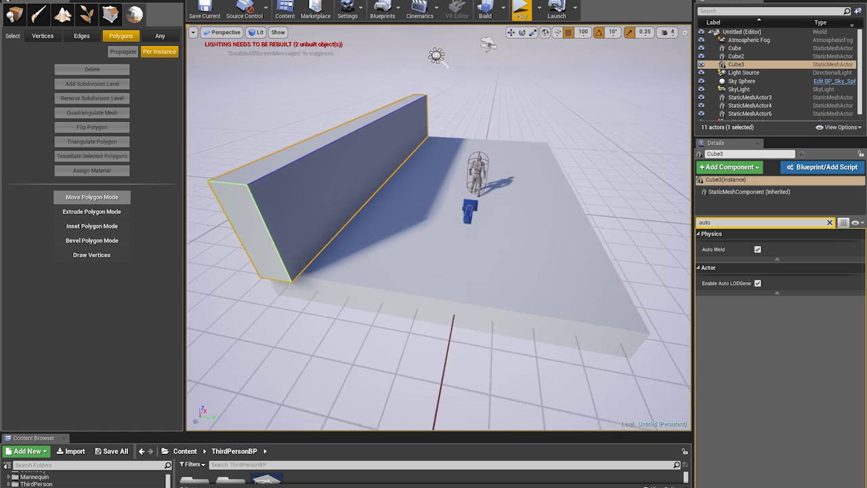
Step: Return to object placement and duplicate the wall by moving a copy across to the slab's opposite side
{"action": "mouse_move", "coordinate": [400, 207]}
{"action": "left_mouse_down", "text": "alt"}
{"action": "mouse_move", "coordinate": [426, 217]}
{"action": "mouse_move", "coordinate": [413, 211]}
{"action": "left_mouse_up", "text": "alt"}
{"action": "left_click_drag", "start_coordinate": [265, 197], "coordinate": [521, 200], "text": "alt"}
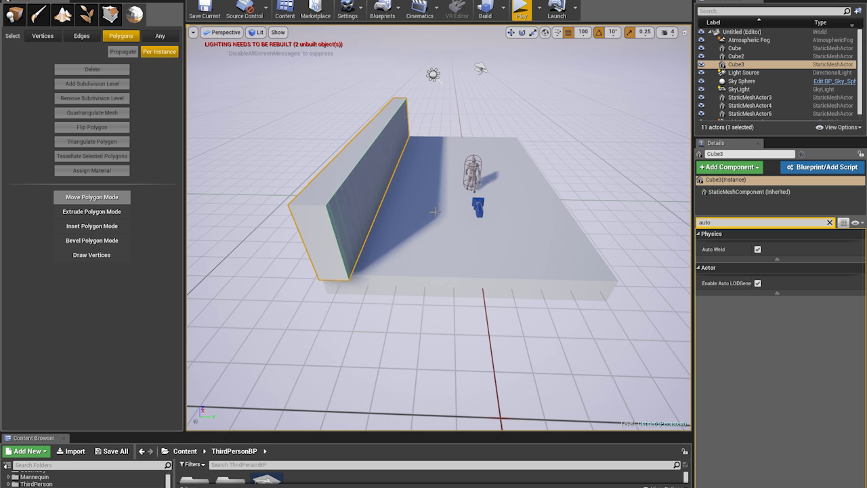
{"action": "right_click_drag", "start_coordinate": [446, 213], "coordinate": [354, 232]}
{"action": "left_click", "coordinate": [332, 271]}
{"action": "mouse_move", "coordinate": [331, 271]}
{"action": "right_mouse_down"}
{"action": "mouse_move", "coordinate": [305, 264]}
{"action": "mouse_move", "coordinate": [288, 277]}
{"action": "mouse_move", "coordinate": [325, 271]}
{"action": "right_mouse_up"}
{"action": "left_click_drag", "start_coordinate": [255, 155], "coordinate": [230, 136], "text": "alt"}
{"action": "left_click", "coordinate": [9, 22]}
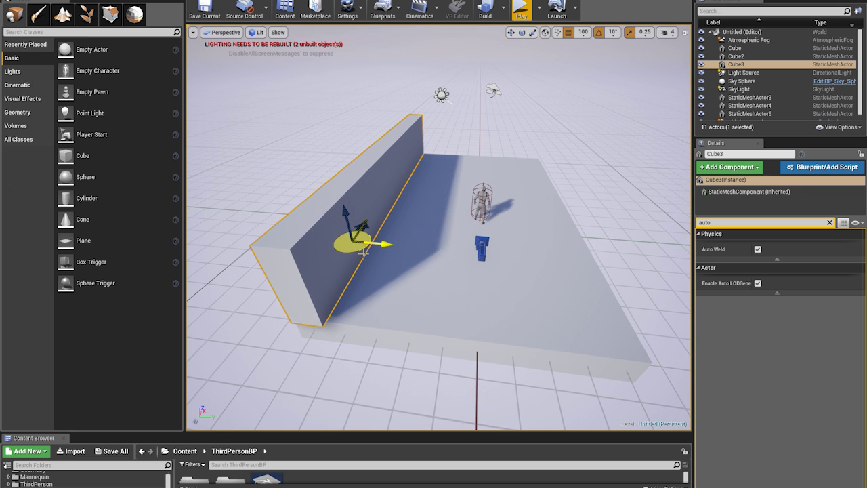
{"action": "left_click_drag", "start_coordinate": [382, 245], "coordinate": [599, 266], "text": "alt"}
{"action": "right_click_drag", "start_coordinate": [609, 289], "coordinate": [650, 284]}
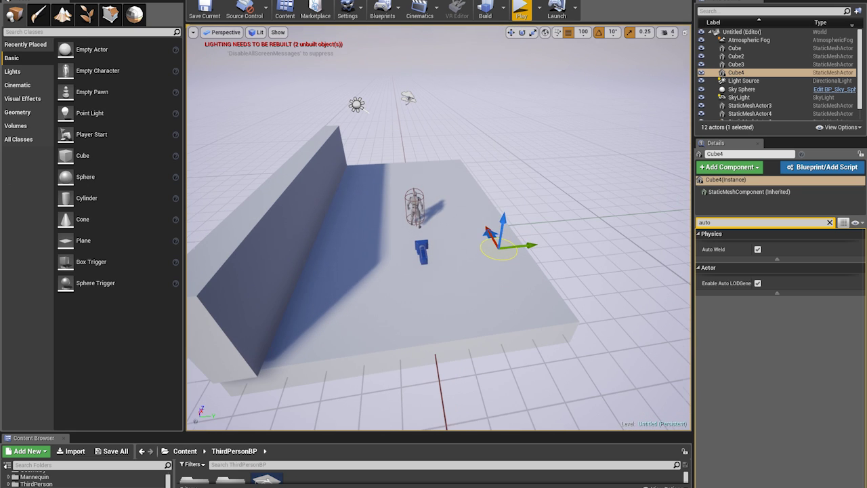
Step: Try insetting the original wall's long inner side polygon in Inset Polygon mode
{"action": "left_click", "coordinate": [134, 15]}
{"action": "right_click_drag", "start_coordinate": [502, 217], "coordinate": [413, 204]}
{"action": "left_click", "coordinate": [325, 220]}
{"action": "right_click_drag", "start_coordinate": [325, 220], "coordinate": [229, 216]}
{"action": "left_click", "coordinate": [102, 131]}
{"action": "left_click", "coordinate": [101, 132]}
{"action": "right_click_drag", "start_coordinate": [237, 284], "coordinate": [196, 285]}
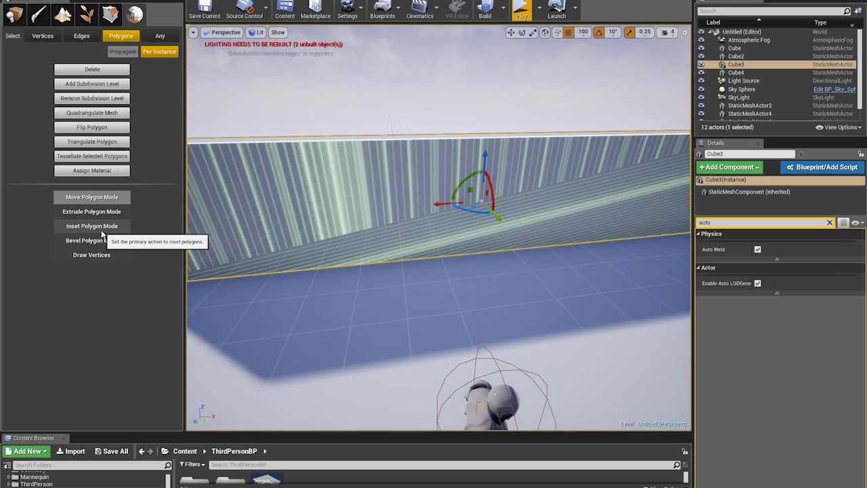
{"action": "left_click", "coordinate": [101, 231]}
{"action": "left_click_drag", "start_coordinate": [318, 210], "coordinate": [438, 208]}
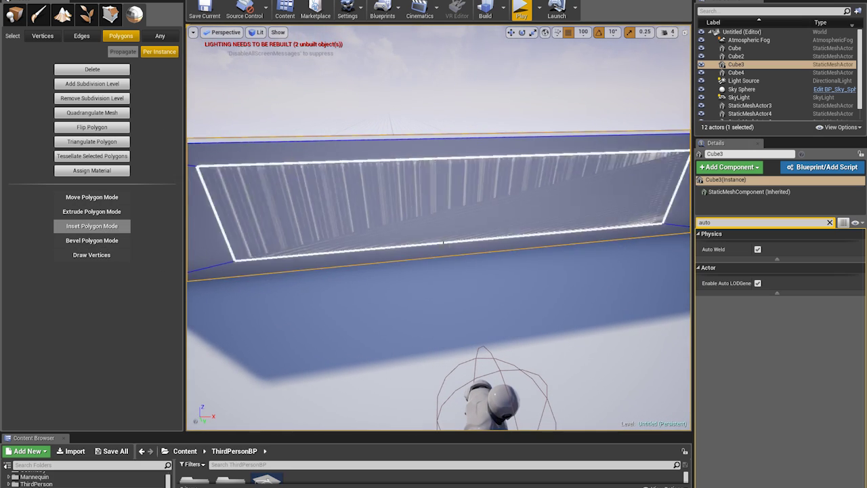
{"action": "right_click_drag", "start_coordinate": [447, 238], "coordinate": [511, 254]}
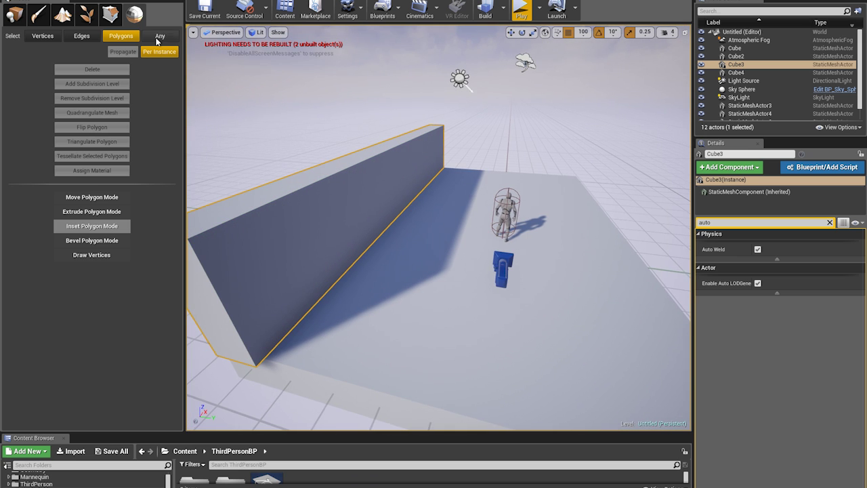
Step: Select the wall's long inner polygon with the Any selection type and move it in Move Polygon mode
{"action": "left_click", "coordinate": [157, 38]}
{"action": "left_click", "coordinate": [81, 37]}
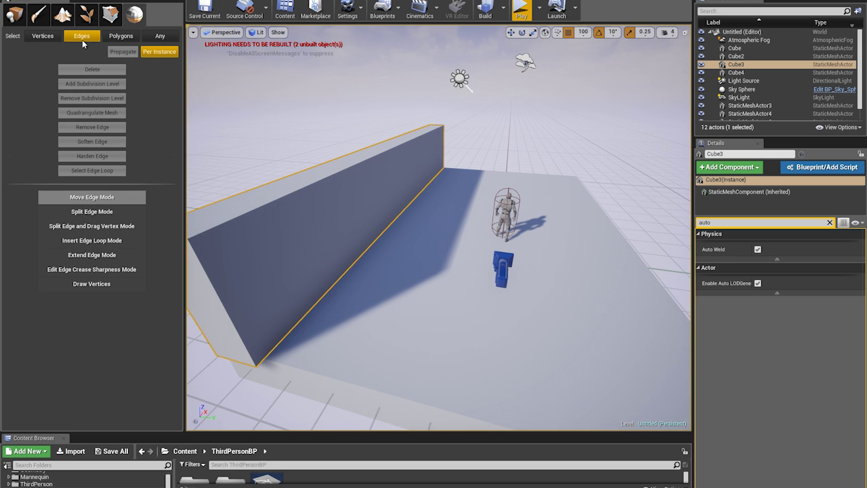
{"action": "mouse_move", "coordinate": [312, 166]}
{"action": "left_mouse_down", "text": "alt"}
{"action": "mouse_move", "coordinate": [285, 193]}
{"action": "mouse_move", "coordinate": [217, 162]}
{"action": "mouse_move", "coordinate": [224, 190]}
{"action": "mouse_move", "coordinate": [312, 136]}
{"action": "mouse_move", "coordinate": [325, 193]}
{"action": "mouse_move", "coordinate": [362, 217]}
{"action": "mouse_move", "coordinate": [396, 260]}
{"action": "left_mouse_up", "text": "alt"}
{"action": "left_click", "coordinate": [127, 285]}
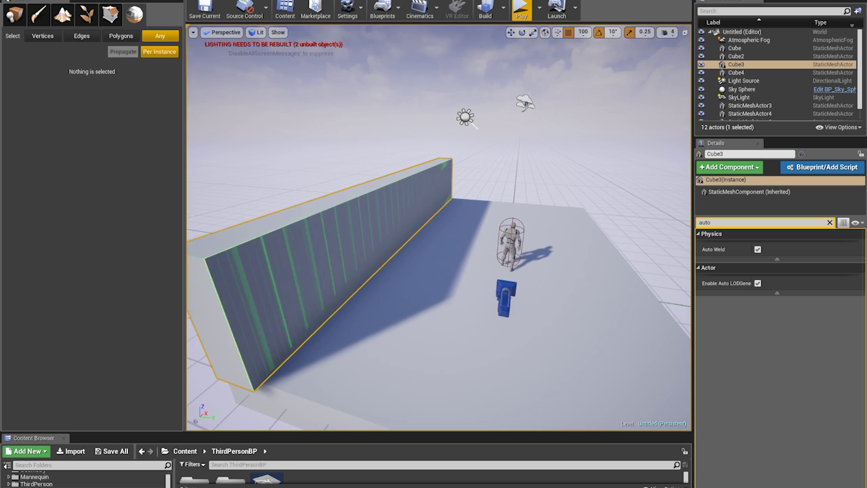
{"action": "right_click_drag", "start_coordinate": [342, 195], "coordinate": [342, 194]}
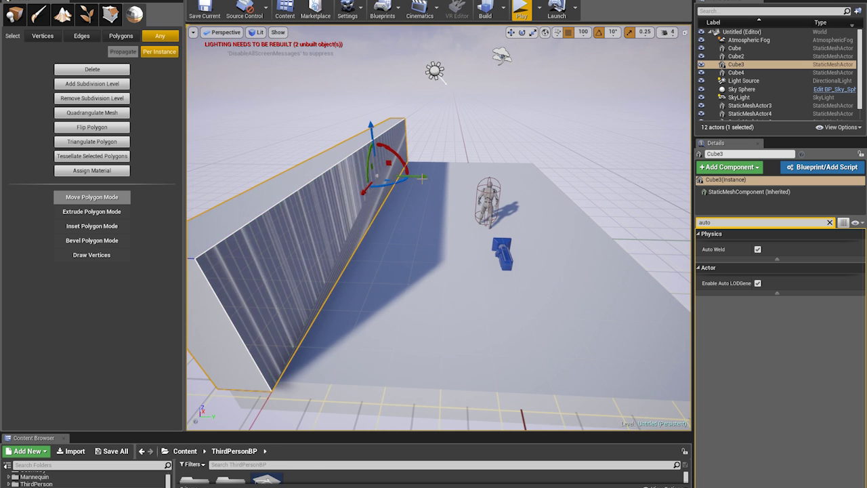
{"action": "left_click_drag", "start_coordinate": [420, 178], "coordinate": [369, 178]}
{"action": "mouse_move", "coordinate": [420, 180]}
{"action": "right_mouse_down"}
{"action": "mouse_move", "coordinate": [373, 187]}
{"action": "mouse_move", "coordinate": [420, 180]}
{"action": "right_mouse_up"}
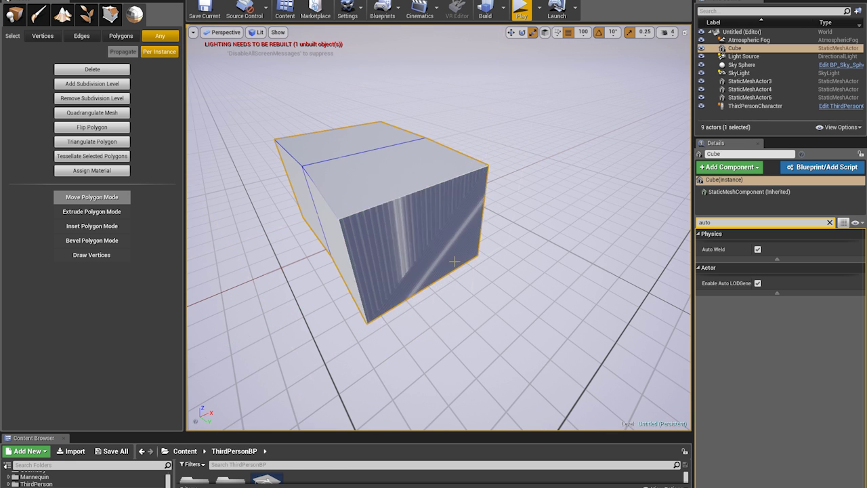
Step: Scale the end and side polygons of the bent cube and pull its end polygon outward
{"action": "left_click_drag", "start_coordinate": [452, 259], "coordinate": [496, 254]}
{"action": "left_click_drag", "start_coordinate": [496, 254], "coordinate": [555, 280], "text": "alt"}
{"action": "right_click_drag", "start_coordinate": [533, 245], "coordinate": [370, 294]}
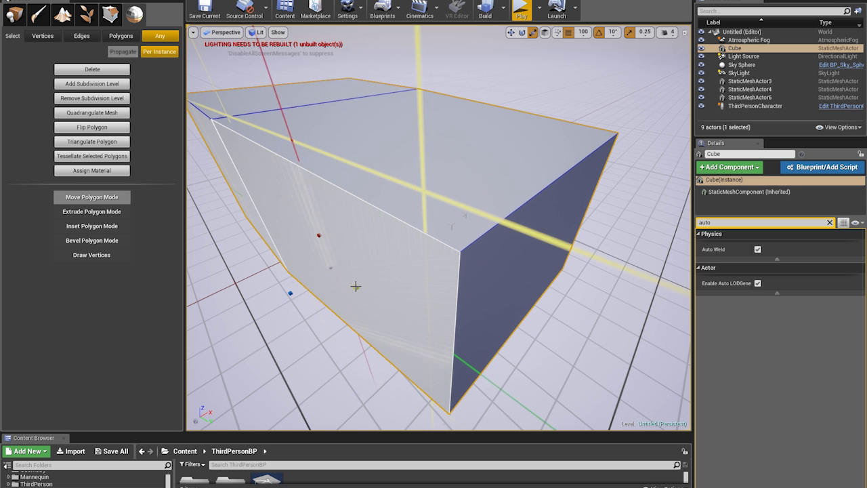
{"action": "left_click_drag", "start_coordinate": [355, 286], "coordinate": [357, 219]}
{"action": "scroll", "coordinate": [356, 219], "scroll_direction": "down", "scroll_amount": 5}
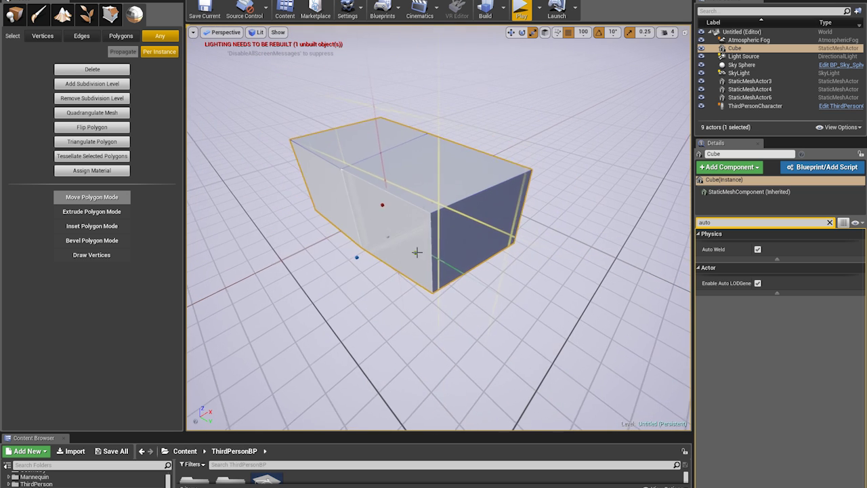
{"action": "right_click_drag", "start_coordinate": [416, 252], "coordinate": [407, 203]}
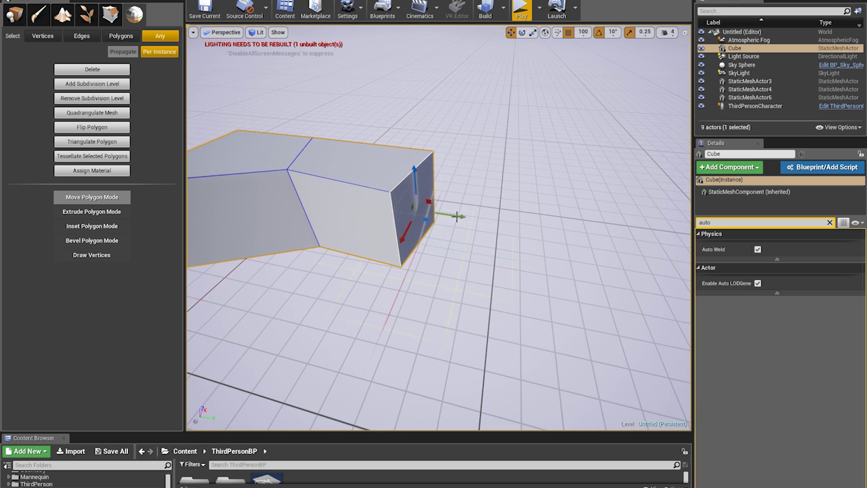
{"action": "left_click_drag", "start_coordinate": [456, 217], "coordinate": [494, 228]}
{"action": "scroll", "coordinate": [460, 253], "scroll_direction": "down", "scroll_amount": 4}
Step: Select individual side and top polygons and an end edge of the bent cube with the Any selection type
{"action": "left_click", "coordinate": [323, 208]}
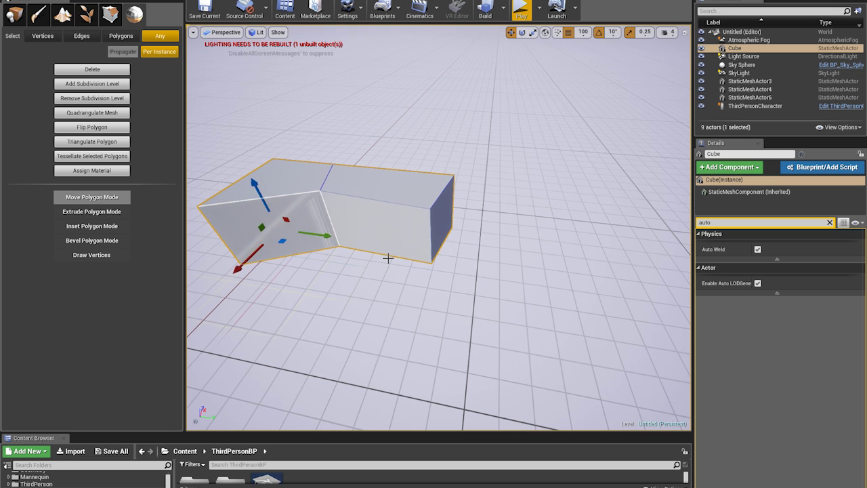
{"action": "left_click", "coordinate": [432, 252]}
{"action": "right_click_drag", "start_coordinate": [432, 251], "coordinate": [343, 254]}
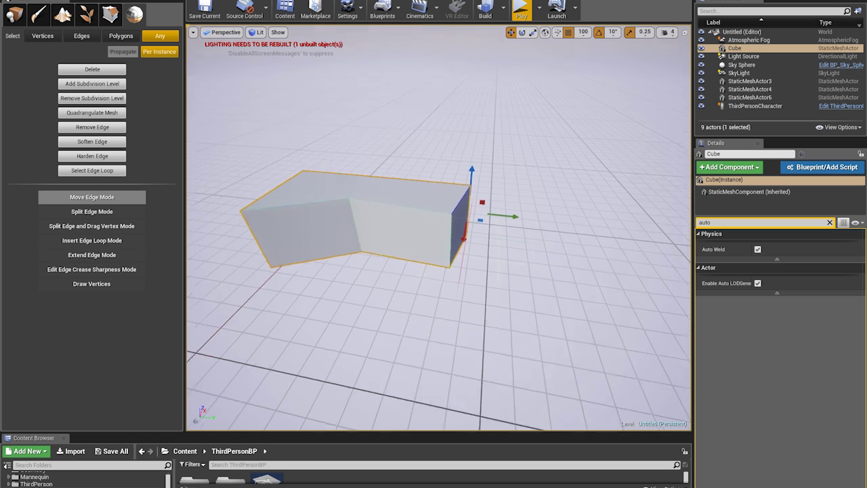
{"action": "right_click_drag", "start_coordinate": [433, 232], "coordinate": [453, 233]}
{"action": "left_click_drag", "start_coordinate": [478, 237], "coordinate": [419, 225], "text": "alt"}
{"action": "right_click_drag", "start_coordinate": [418, 225], "coordinate": [419, 252]}
{"action": "left_click", "coordinate": [395, 178]}
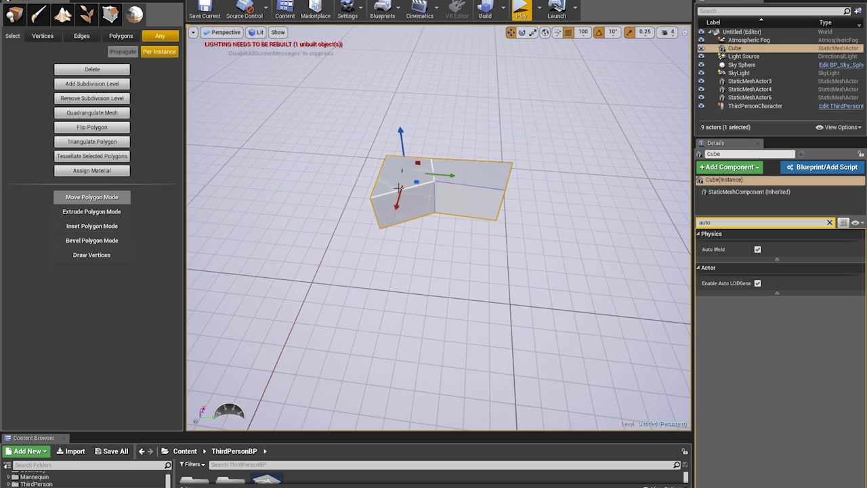
{"action": "right_click_drag", "start_coordinate": [409, 211], "coordinate": [420, 197]}
{"action": "left_click", "coordinate": [22, 20]}
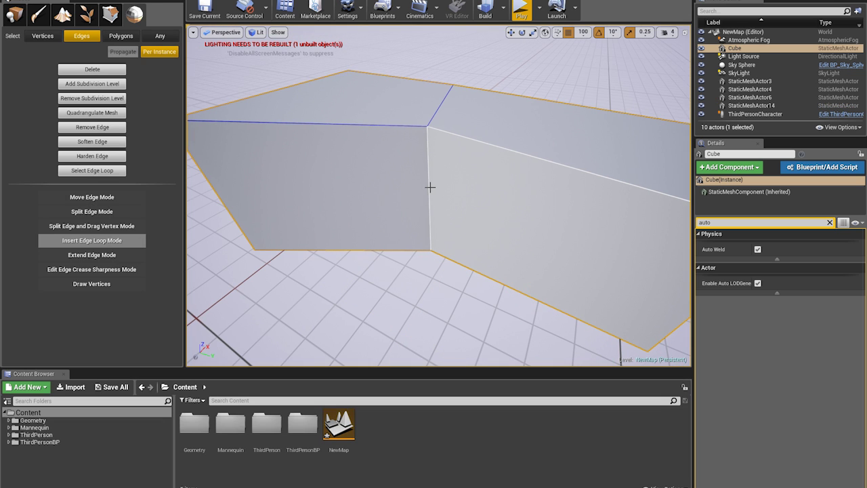
Step: Insert edge loops along the lower side and near the end of the bent cube in Insert Edge Loop mode
{"action": "left_click_drag", "start_coordinate": [442, 226], "coordinate": [436, 163]}
{"action": "scroll", "coordinate": [433, 171], "scroll_direction": "down", "scroll_amount": 5}
{"action": "scroll", "coordinate": [432, 174], "scroll_direction": "up", "scroll_amount": 2}
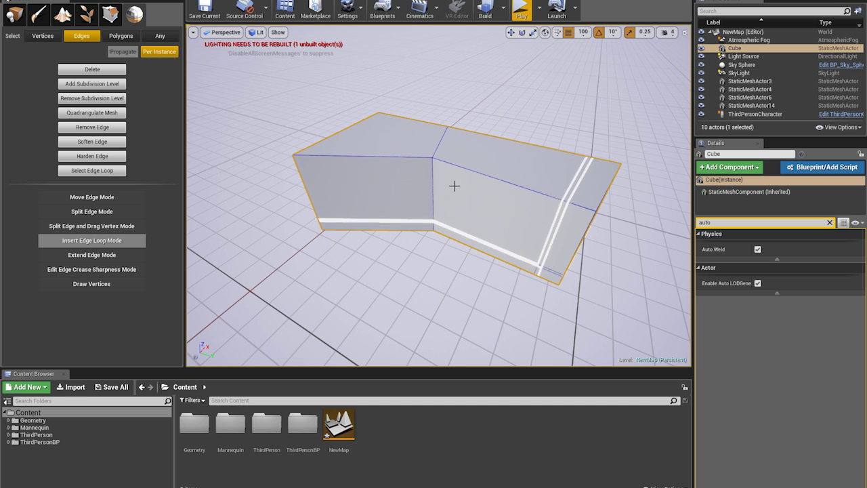
{"action": "scroll", "coordinate": [447, 192], "scroll_direction": "up", "scroll_amount": 5}
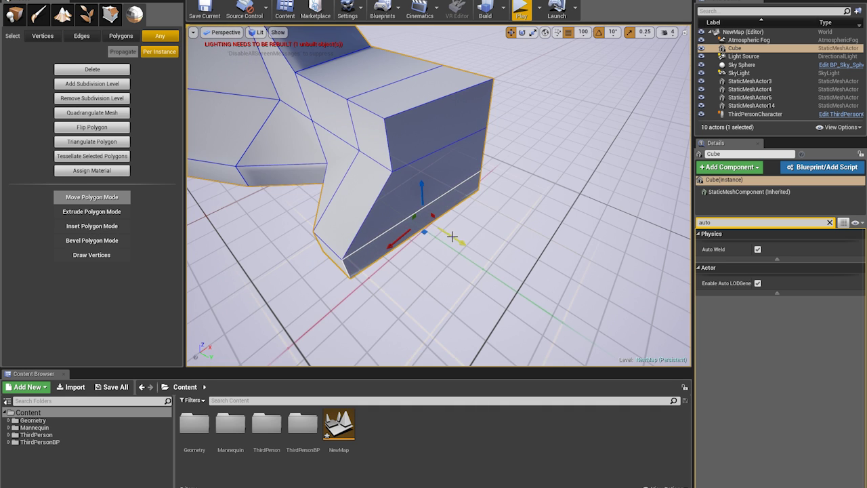
Step: Pull the block's low end polygon outward and raise its top polygons in Move Polygon mode
{"action": "left_click_drag", "start_coordinate": [451, 237], "coordinate": [515, 283]}
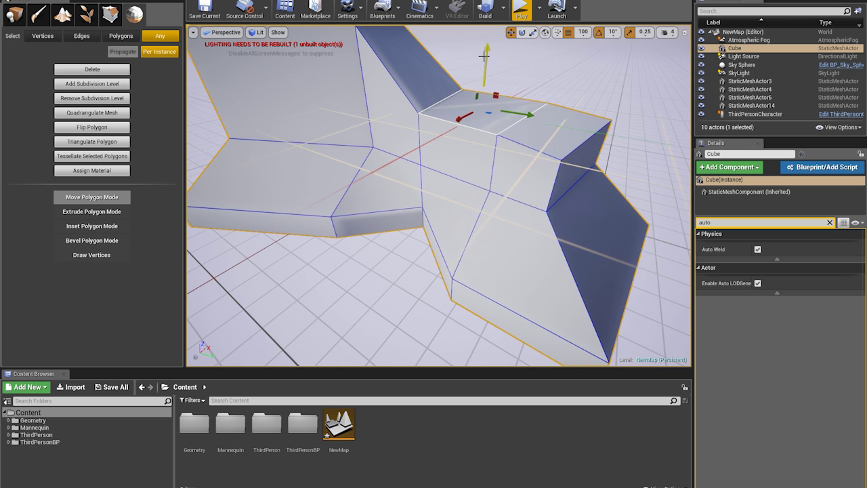
{"action": "left_click_drag", "start_coordinate": [484, 56], "coordinate": [485, 7]}
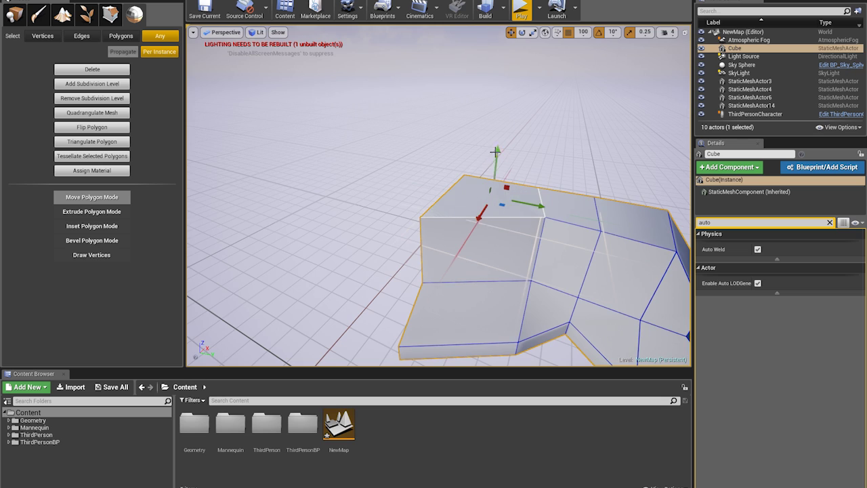
{"action": "right_click_drag", "start_coordinate": [504, 100], "coordinate": [440, 199]}
Step: Try rotating one of the block's polygons and undo the rotation
{"action": "left_click", "coordinate": [441, 199]}
{"action": "key", "text": "e"}
{"action": "left_click_drag", "start_coordinate": [441, 201], "coordinate": [449, 238]}
{"action": "right_click_drag", "start_coordinate": [449, 238], "coordinate": [487, 251]}
{"action": "key", "text": "ctrl+z"}
Step: Select several polygons around the block's stepped side and inspect the reshaped form from different angles
{"action": "right_click_drag", "start_coordinate": [470, 207], "coordinate": [514, 216]}
{"action": "left_click", "coordinate": [532, 282]}
{"action": "right_click_drag", "start_coordinate": [532, 282], "coordinate": [470, 170]}
{"action": "left_click", "coordinate": [437, 178]}
{"action": "left_click", "coordinate": [442, 205]}
{"action": "left_click", "coordinate": [498, 204]}
{"action": "left_click_drag", "start_coordinate": [420, 217], "coordinate": [474, 230], "text": "alt"}
{"action": "left_click", "coordinate": [480, 235]}
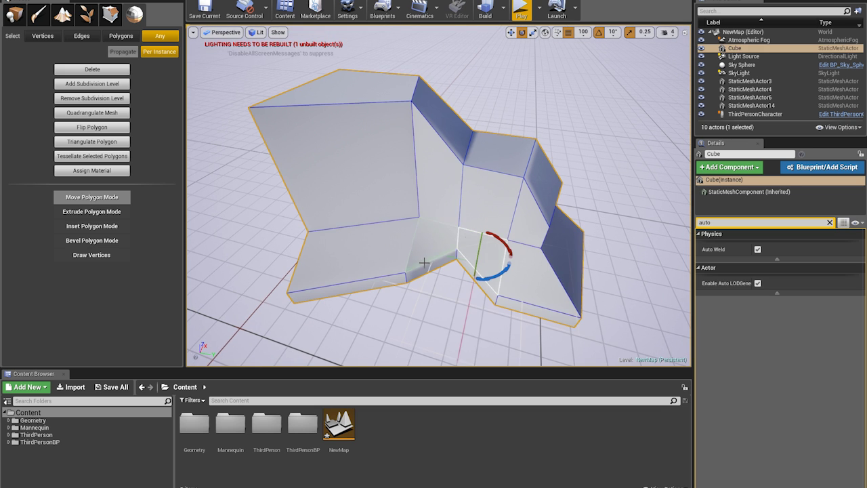
{"action": "key", "text": "f"}
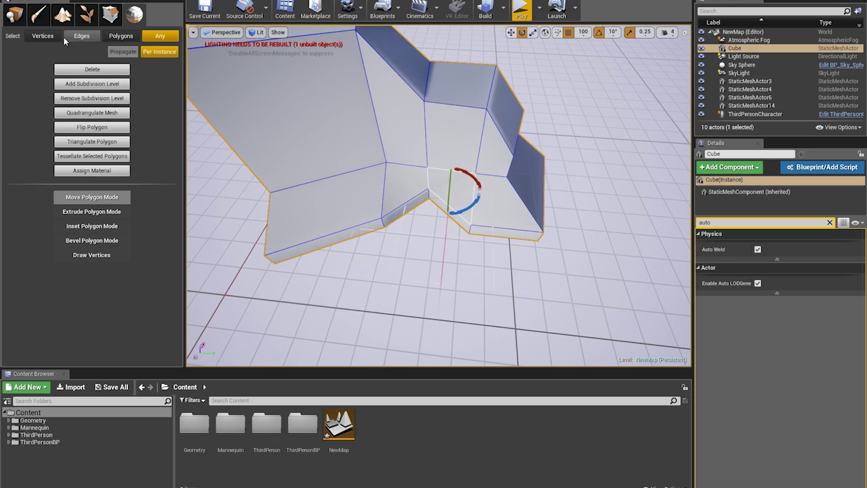
Step: Switch the selection type to edges and vertices to review their editing modes on the stepped block
{"action": "left_click", "coordinate": [81, 36]}
{"action": "left_click", "coordinate": [43, 35]}
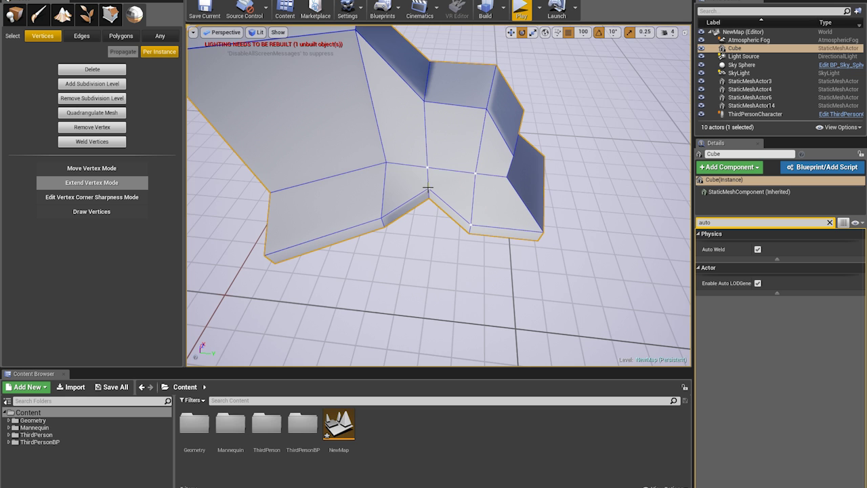
{"action": "right_click_drag", "start_coordinate": [440, 201], "coordinate": [408, 91]}
{"action": "key", "text": "w"}
{"action": "left_click", "coordinate": [97, 36]}
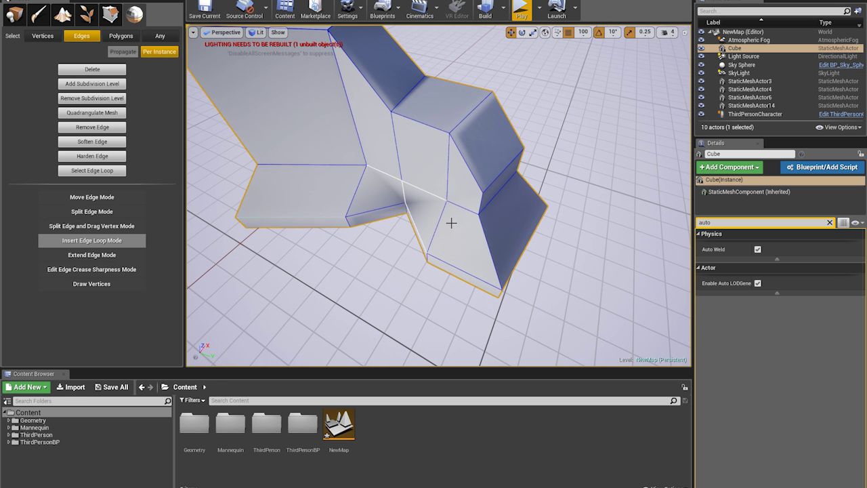
Step: Move the narrow polygon on the block's stepped end and adjust neighbouring polygons in Move Polygon mode
{"action": "left_click", "coordinate": [113, 36]}
{"action": "left_click", "coordinate": [504, 176]}
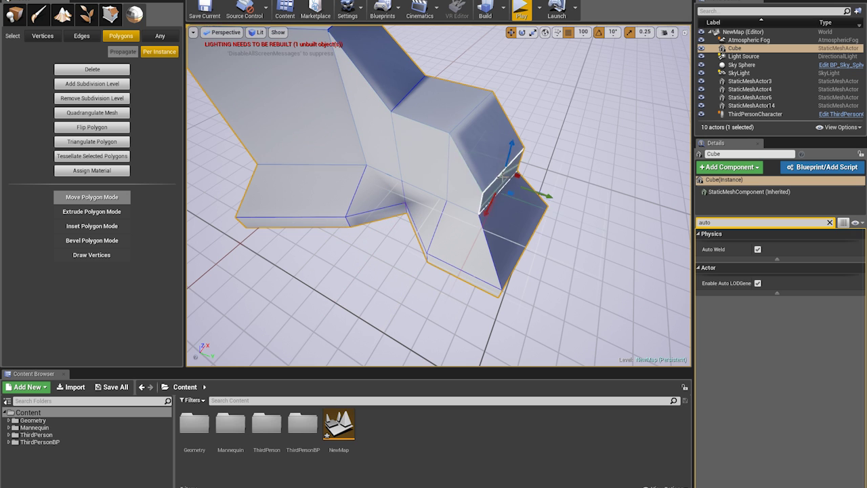
{"action": "left_click_drag", "start_coordinate": [547, 215], "coordinate": [518, 209]}
{"action": "right_click_drag", "start_coordinate": [518, 208], "coordinate": [498, 203]}
{"action": "left_click", "coordinate": [498, 197]}
{"action": "mouse_move", "coordinate": [498, 161]}
{"action": "left_mouse_down"}
{"action": "mouse_move", "coordinate": [507, 153]}
{"action": "mouse_move", "coordinate": [501, 161]}
{"action": "left_mouse_up"}
{"action": "right_click_drag", "start_coordinate": [478, 213], "coordinate": [420, 193]}
{"action": "left_click_drag", "start_coordinate": [400, 196], "coordinate": [489, 217]}
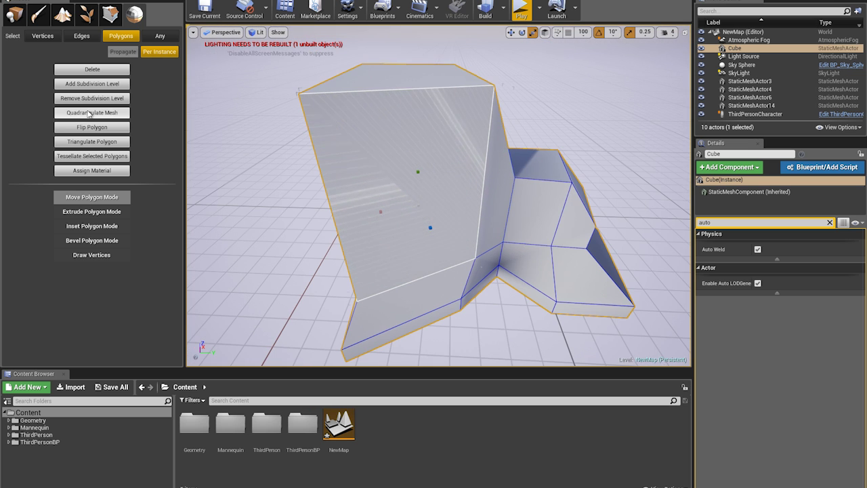
Step: Compare the actions and modes offered for edges and for polygons on the block
{"action": "left_click", "coordinate": [81, 36]}
{"action": "left_click", "coordinate": [118, 37]}
{"action": "left_click", "coordinate": [85, 38]}
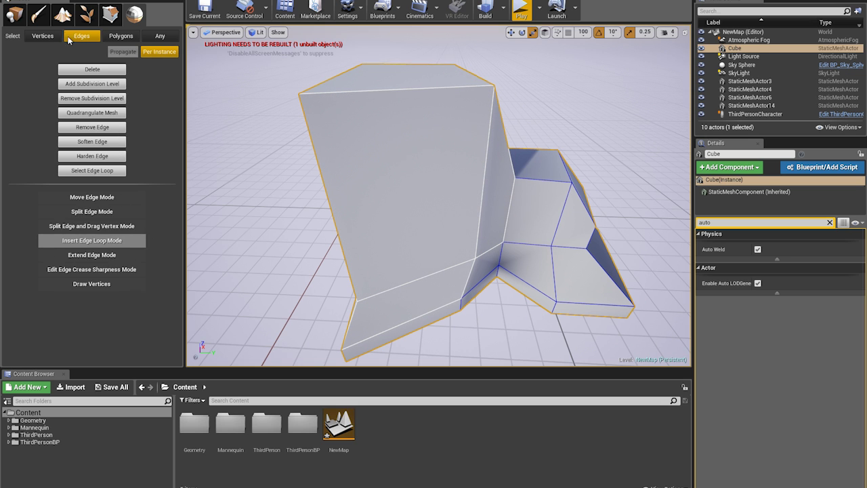
{"action": "left_click", "coordinate": [120, 38]}
{"action": "left_click_drag", "start_coordinate": [377, 178], "coordinate": [442, 176], "text": "alt"}
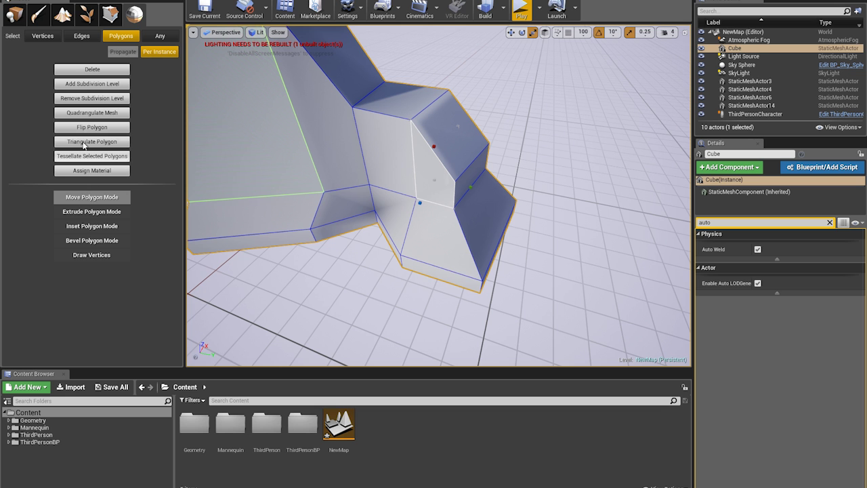
Step: Select the block's large upright polygon and shift it slightly with the move tool
{"action": "left_click", "coordinate": [216, 105]}
{"action": "right_click_drag", "start_coordinate": [216, 105], "coordinate": [169, 102]}
{"action": "right_click_drag", "start_coordinate": [304, 129], "coordinate": [297, 108]}
{"action": "key", "text": "w"}
{"action": "mouse_move", "coordinate": [357, 210]}
{"action": "left_mouse_down"}
{"action": "mouse_move", "coordinate": [358, 256]}
{"action": "mouse_move", "coordinate": [356, 214]}
{"action": "left_mouse_up"}
{"action": "right_click_drag", "start_coordinate": [355, 214], "coordinate": [433, 257]}
{"action": "left_click", "coordinate": [374, 133]}
{"action": "right_click_drag", "start_coordinate": [375, 133], "coordinate": [284, 102]}
Step: Extrude the block's tall front polygon outward in Extrude Polygon mode
{"action": "left_click", "coordinate": [380, 138]}
{"action": "left_click", "coordinate": [93, 210]}
{"action": "right_click_drag", "start_coordinate": [461, 205], "coordinate": [287, 149]}
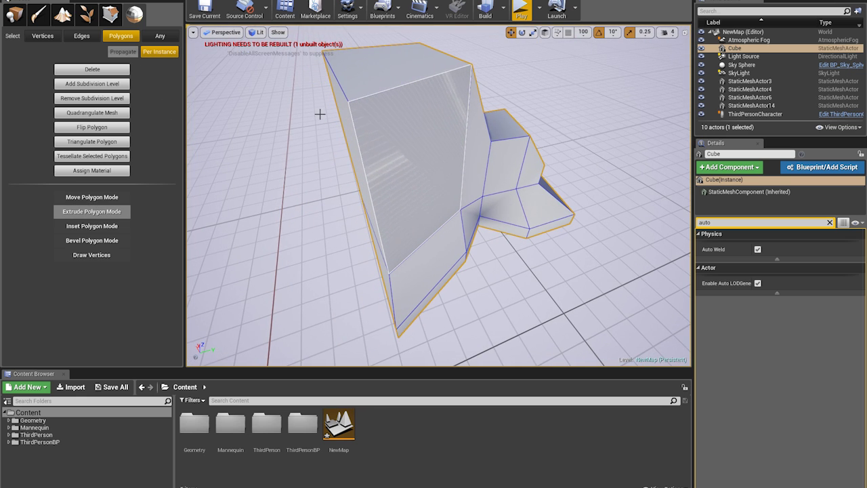
{"action": "left_click_drag", "start_coordinate": [408, 181], "coordinate": [189, 317], "text": "alt"}
{"action": "right_click_drag", "start_coordinate": [467, 169], "coordinate": [582, 203]}
{"action": "right_click_drag", "start_coordinate": [298, 139], "coordinate": [327, 145]}
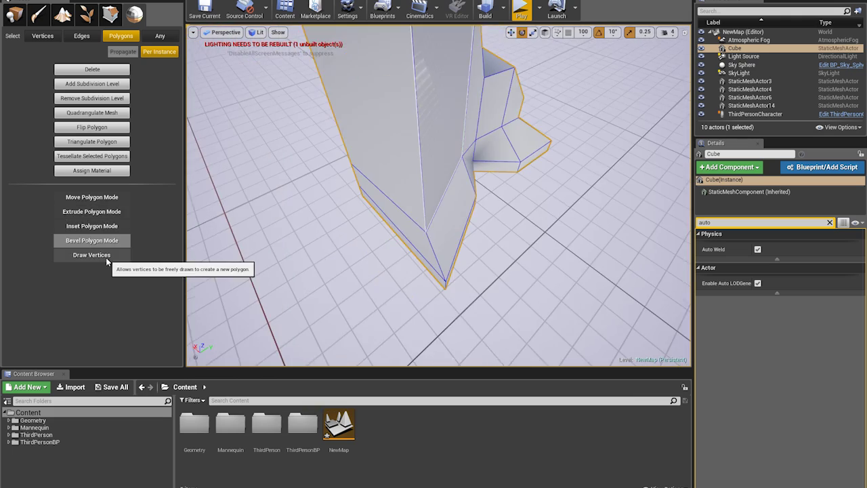
Step: Draw a curved free-form polygon beside the block in Draw Vertices mode
{"action": "left_click", "coordinate": [106, 259]}
{"action": "right_click_drag", "start_coordinate": [418, 213], "coordinate": [501, 190]}
{"action": "left_click_drag", "start_coordinate": [420, 213], "coordinate": [520, 245]}
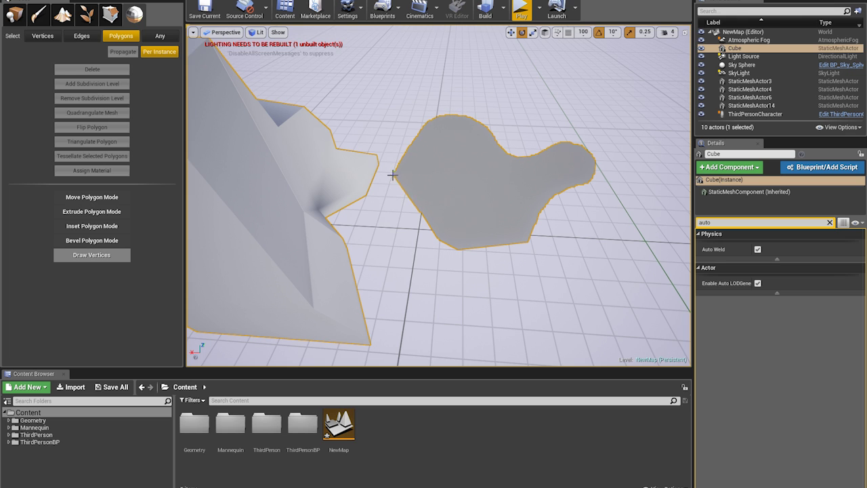
Step: Finish the free-form polygon with a curved inner outline that shapes it as an open ring, and select it
{"action": "left_click_drag", "start_coordinate": [429, 160], "coordinate": [539, 194]}
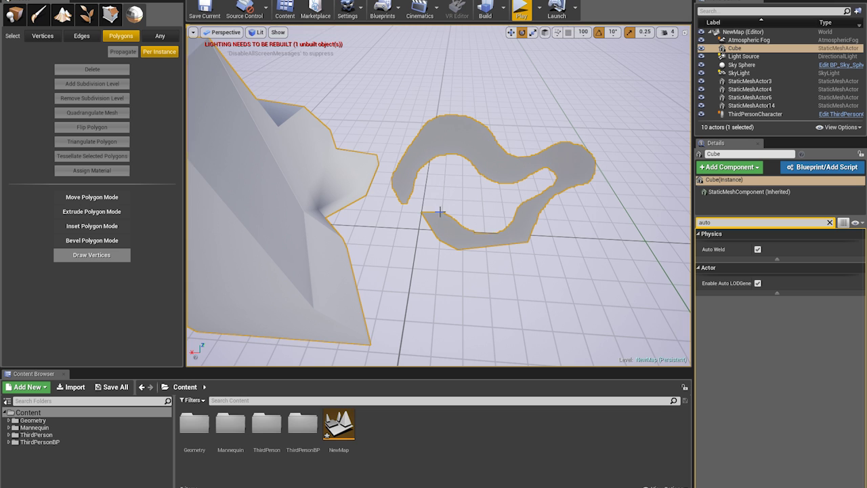
{"action": "key", "text": "Escape"}
{"action": "mouse_move", "coordinate": [495, 282]}
{"action": "right_mouse_down"}
{"action": "mouse_move", "coordinate": [413, 271]}
{"action": "mouse_move", "coordinate": [352, 278]}
{"action": "right_mouse_up"}
{"action": "left_click", "coordinate": [443, 181]}
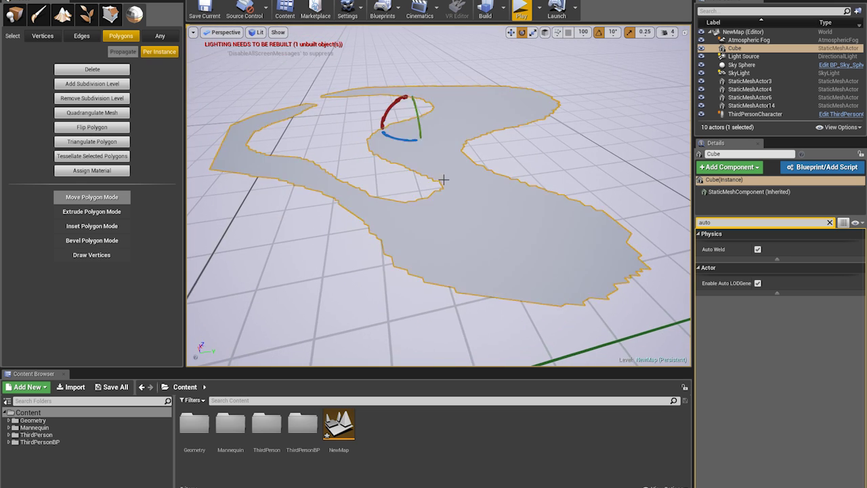
Step: Extrude the free-form polygon upward in Extrude Polygon mode to give it thick walls
{"action": "mouse_move", "coordinate": [443, 180]}
{"action": "right_mouse_down"}
{"action": "mouse_move", "coordinate": [318, 189]}
{"action": "mouse_move", "coordinate": [445, 180]}
{"action": "right_mouse_up"}
{"action": "left_click", "coordinate": [91, 211]}
{"action": "left_click_drag", "start_coordinate": [454, 144], "coordinate": [440, 53]}
{"action": "mouse_move", "coordinate": [433, 183]}
{"action": "right_mouse_down"}
{"action": "mouse_move", "coordinate": [528, 197]}
{"action": "mouse_move", "coordinate": [434, 179]}
{"action": "right_mouse_up"}
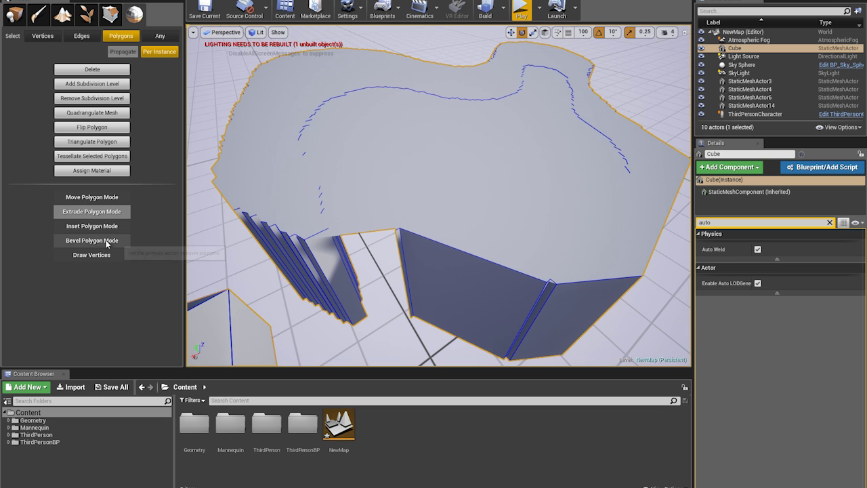
Step: Switch to Move Polygon mode and undo the last polygon edit
{"action": "left_click", "coordinate": [118, 201]}
{"action": "right_click_drag", "start_coordinate": [350, 267], "coordinate": [420, 183]}
{"action": "key", "text": "ctrl+z"}
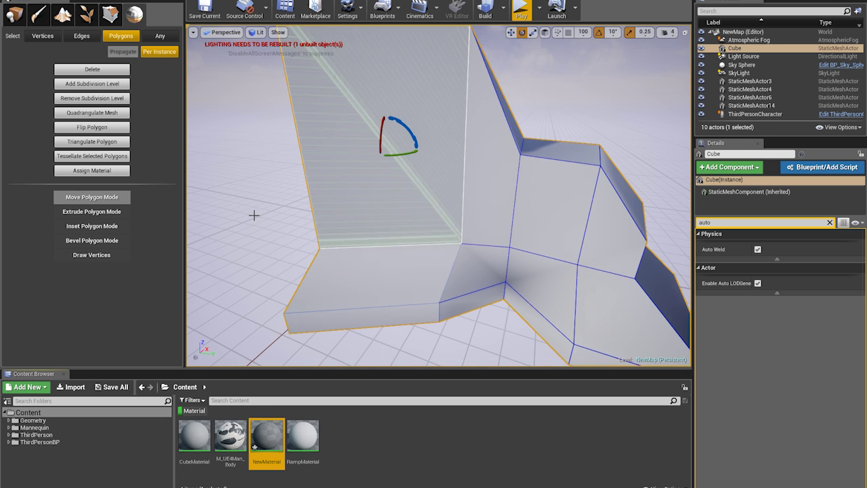
Step: Assign NewMaterial to the block's large upright polygon
{"action": "left_click", "coordinate": [92, 170]}
{"action": "right_click_drag", "start_coordinate": [284, 203], "coordinate": [325, 206]}
{"action": "right_click_drag", "start_coordinate": [474, 209], "coordinate": [501, 209]}
{"action": "right_click", "coordinate": [474, 209]}
{"action": "left_click", "coordinate": [411, 214]}
{"action": "right_click_drag", "start_coordinate": [411, 214], "coordinate": [199, 175]}
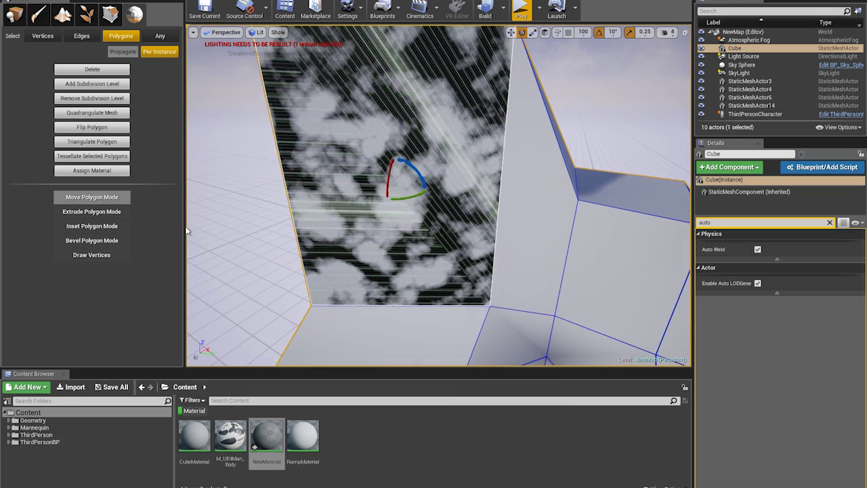
Step: Apply NewMaterial to the block's remaining polygons so it covers the whole mesh
{"action": "right_click_drag", "start_coordinate": [345, 314], "coordinate": [356, 276]}
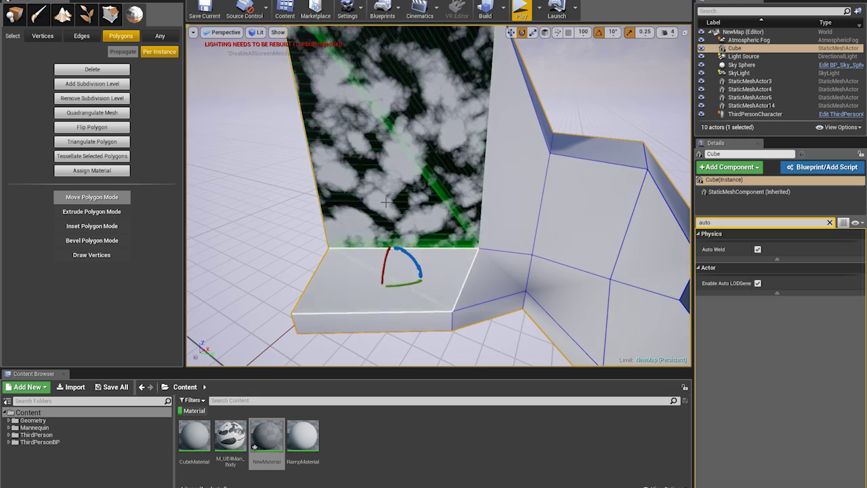
{"action": "left_click_drag", "start_coordinate": [266, 435], "coordinate": [358, 333]}
{"action": "left_click_drag", "start_coordinate": [348, 237], "coordinate": [397, 197], "text": "alt"}
{"action": "left_click_drag", "start_coordinate": [467, 204], "coordinate": [352, 237], "text": "alt"}
{"action": "left_click_drag", "start_coordinate": [467, 250], "coordinate": [551, 284], "text": "alt"}
Step: Examine how the black-and-white material lies across the block's upright and lower polygons
{"action": "left_click", "coordinate": [366, 172]}
{"action": "left_click_drag", "start_coordinate": [325, 243], "coordinate": [399, 203], "text": "alt"}
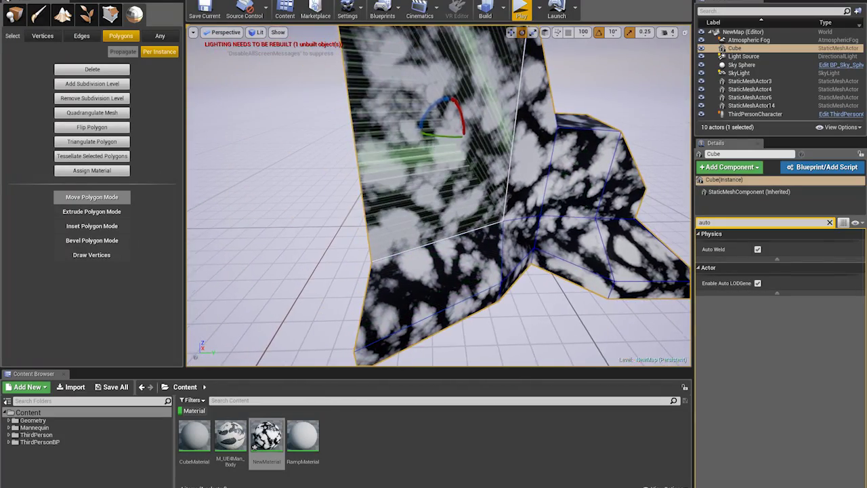
{"action": "right_click_drag", "start_coordinate": [217, 258], "coordinate": [358, 215]}
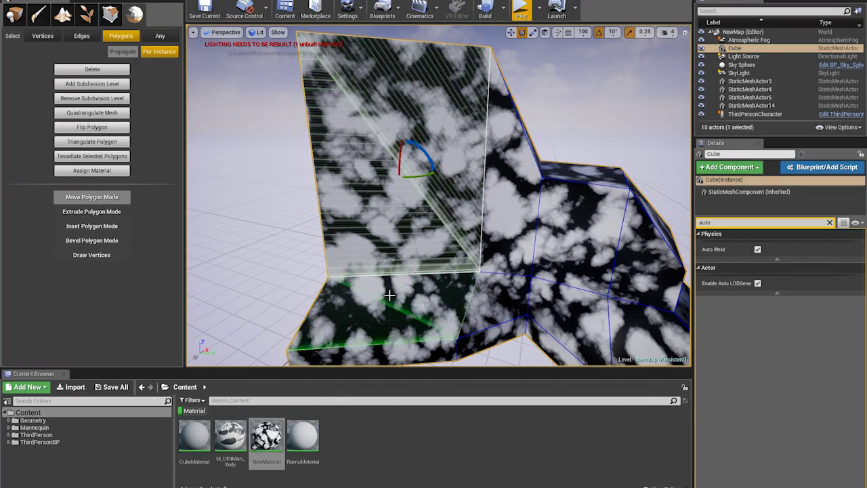
{"action": "left_click", "coordinate": [377, 325]}
{"action": "left_click_drag", "start_coordinate": [362, 291], "coordinate": [467, 322], "text": "alt"}
{"action": "left_click", "coordinate": [433, 162]}
{"action": "left_click_drag", "start_coordinate": [362, 290], "coordinate": [277, 243], "text": "alt"}
{"action": "right_click_drag", "start_coordinate": [353, 271], "coordinate": [640, 241]}
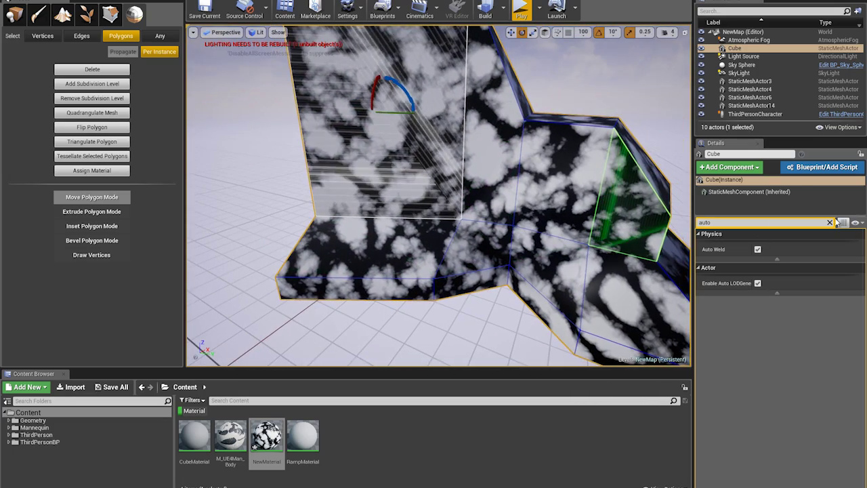
Step: Clear the details property filter and bring up the Cube's collision settings
{"action": "left_click", "coordinate": [829, 222]}
{"action": "scroll", "coordinate": [821, 429], "scroll_direction": "down", "scroll_amount": 10}
{"action": "right_click_drag", "start_coordinate": [384, 217], "coordinate": [515, 267]}
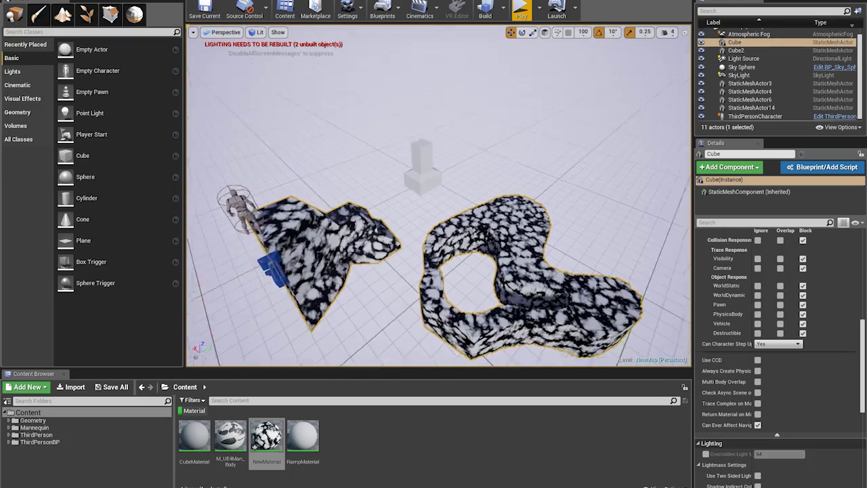
Step: Inspect the textured block and the ring-shaped mesh from several angles
{"action": "right_click_drag", "start_coordinate": [438, 203], "coordinate": [399, 163]}
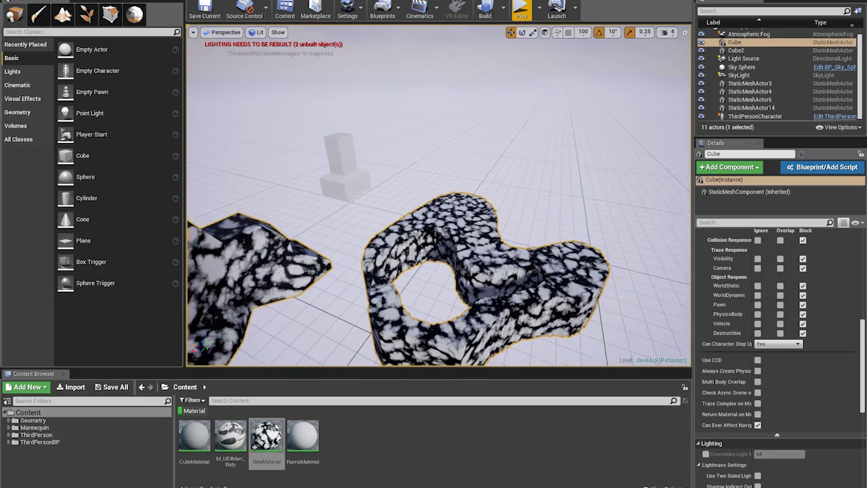
{"action": "right_click_drag", "start_coordinate": [439, 203], "coordinate": [304, 237]}
{"action": "right_click_drag", "start_coordinate": [488, 206], "coordinate": [498, 203]}
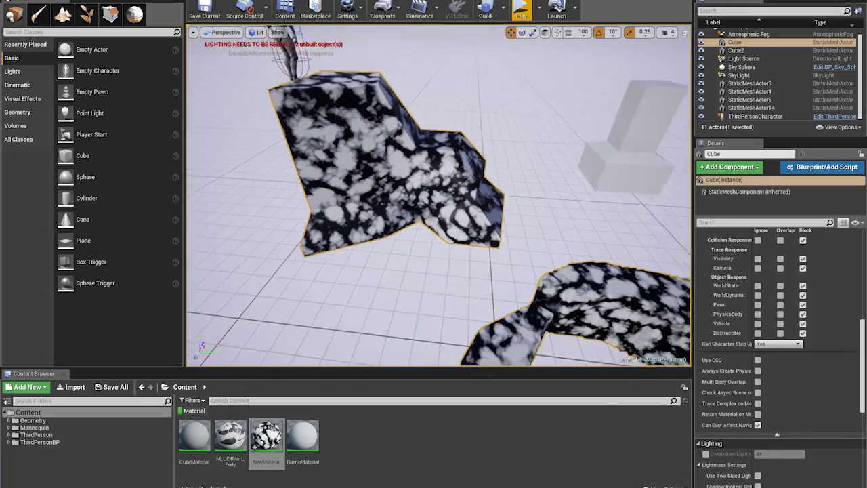
{"action": "right_click_drag", "start_coordinate": [439, 203], "coordinate": [467, 122]}
{"action": "mouse_move", "coordinate": [511, 198]}
{"action": "right_mouse_down"}
{"action": "mouse_move", "coordinate": [413, 202]}
{"action": "mouse_move", "coordinate": [448, 198]}
{"action": "mouse_move", "coordinate": [440, 190]}
{"action": "mouse_move", "coordinate": [386, 193]}
{"action": "mouse_move", "coordinate": [433, 186]}
{"action": "mouse_move", "coordinate": [398, 228]}
{"action": "mouse_move", "coordinate": [383, 194]}
{"action": "right_mouse_up"}
{"action": "right_click_drag", "start_coordinate": [400, 237], "coordinate": [395, 241]}
Step: Return to Mesh Editing mode and switch the element selection from vertices to edges
{"action": "left_click", "coordinate": [134, 15]}
{"action": "left_click", "coordinate": [43, 36]}
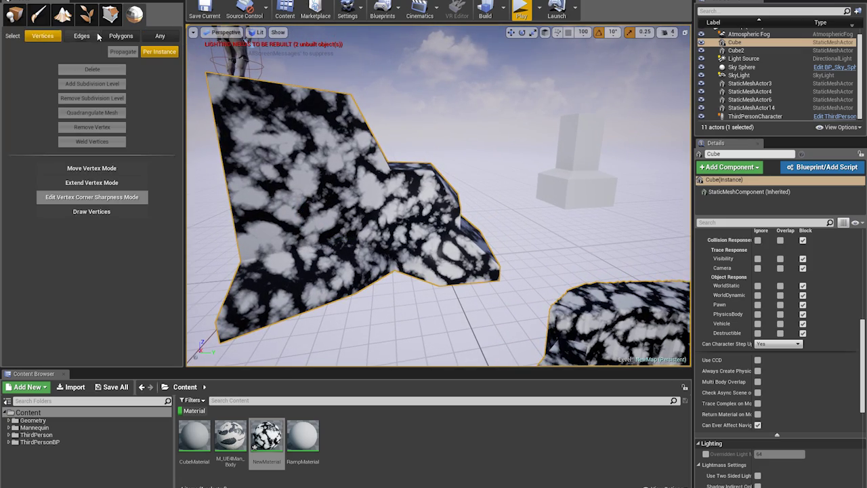
{"action": "left_click", "coordinate": [81, 36]}
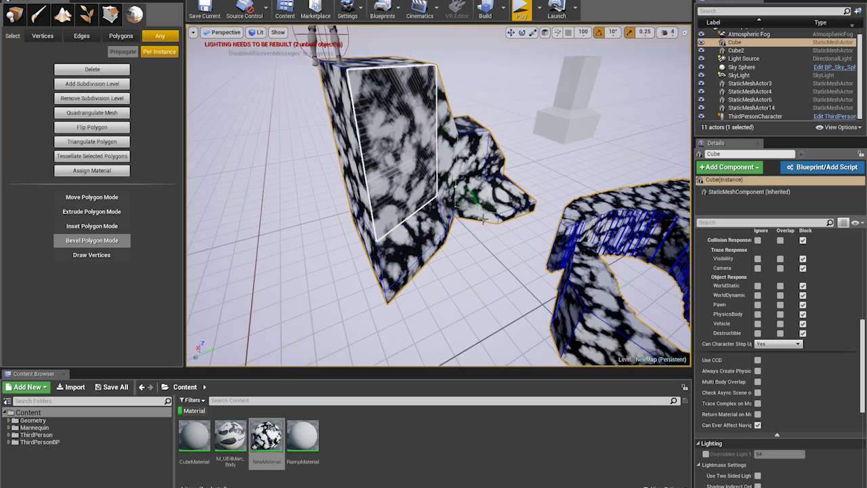
Step: Undo the last polygon edit on the block, clear the polygon selection and inspect both meshes
{"action": "key", "text": "ctrl+z"}
{"action": "right_click_drag", "start_coordinate": [487, 222], "coordinate": [517, 258]}
{"action": "left_click", "coordinate": [492, 144]}
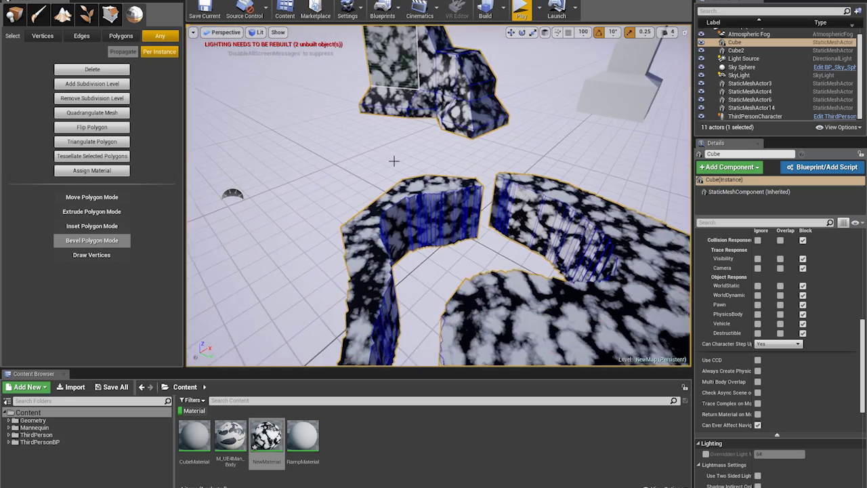
{"action": "right_click_drag", "start_coordinate": [393, 160], "coordinate": [440, 191]}
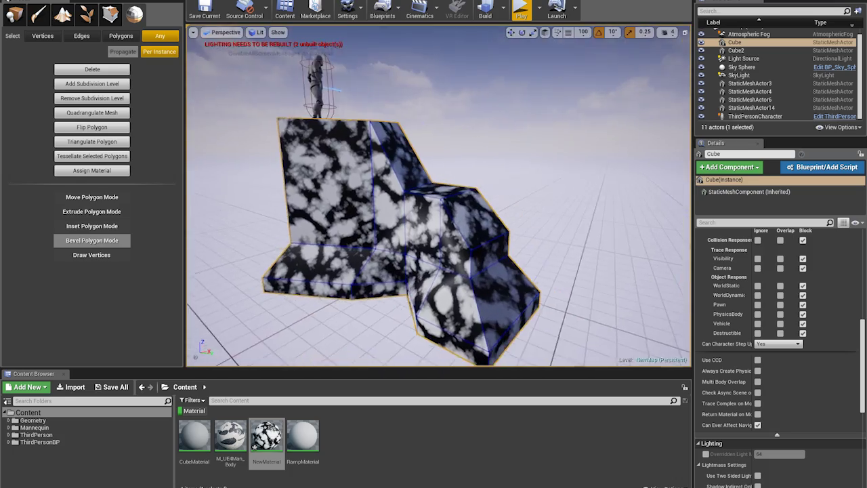
{"action": "right_click_drag", "start_coordinate": [439, 196], "coordinate": [508, 216]}
{"action": "right_click_drag", "start_coordinate": [302, 198], "coordinate": [288, 203]}
{"action": "right_click_drag", "start_coordinate": [434, 257], "coordinate": [477, 252]}
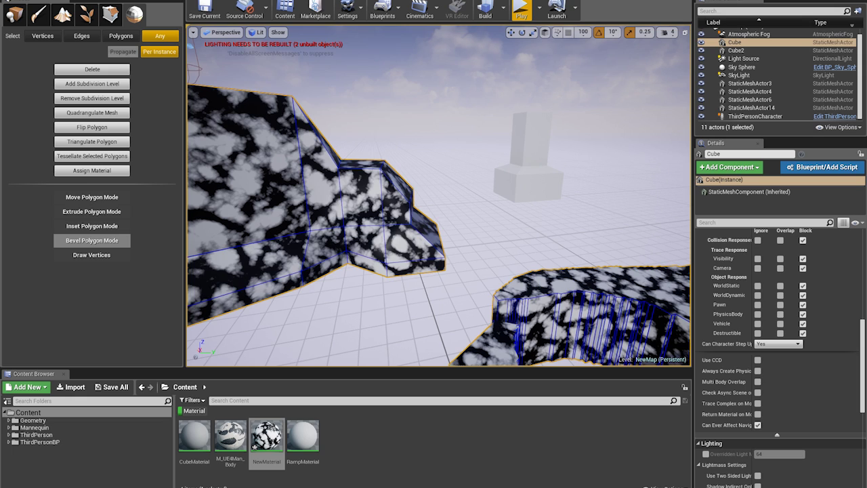